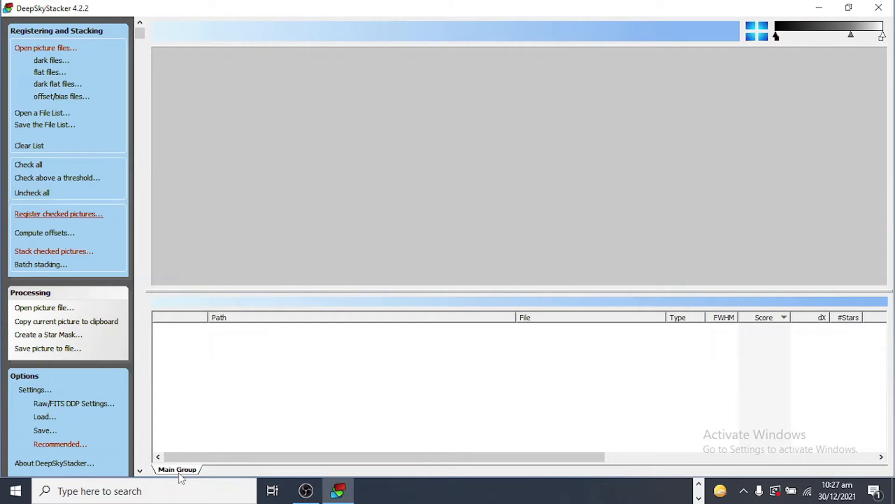
# Add all the dark frames from the 'darks gain 200 120 seconds' folder to the main group
pyautogui.click(65, 51)
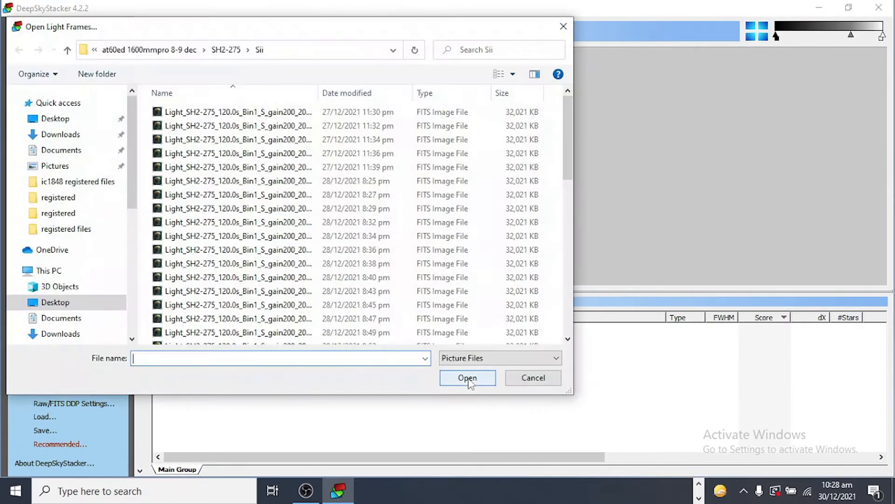
pyautogui.click(520, 383)
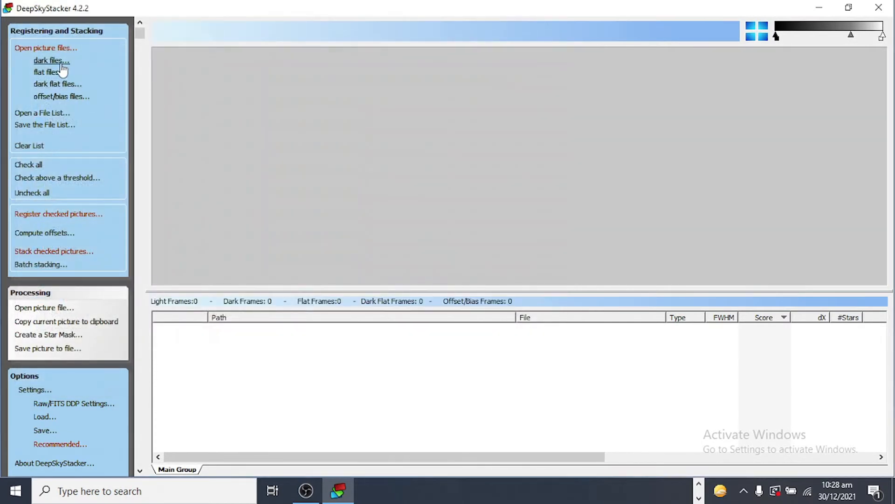
pyautogui.click(59, 61)
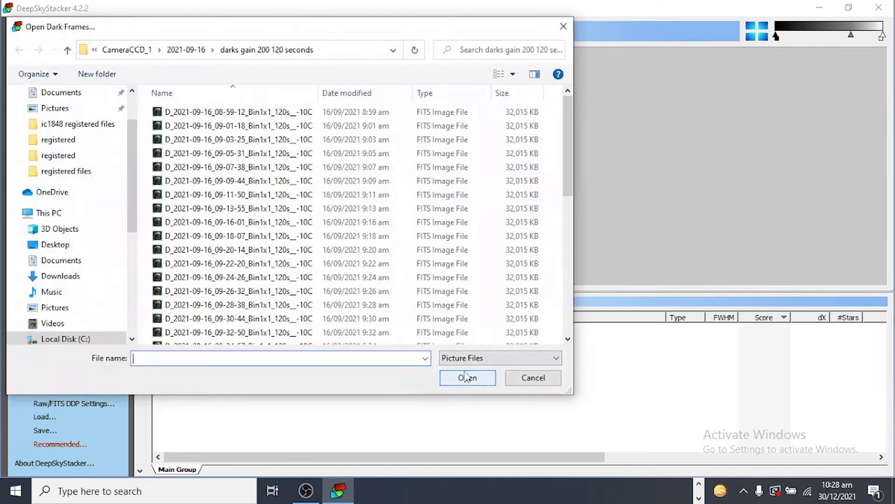
pyautogui.click(292, 116)
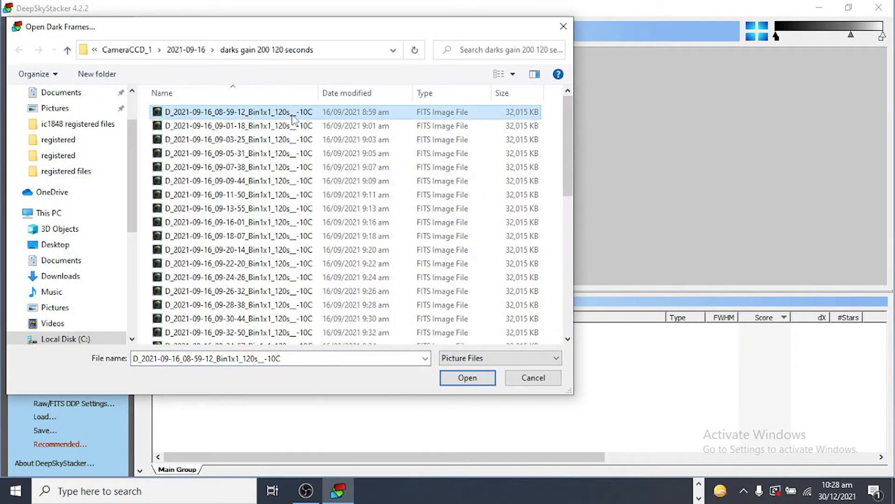
pyautogui.hotkey('shift', 'Down')
pyautogui.hotkey('shift', 'Down')
pyautogui.hotkey('shift', 'Down')
pyautogui.hotkey('shift', 'Down')
pyautogui.hotkey('shift', 'Down')
pyautogui.hotkey('shift', 'Down')
pyautogui.hotkey('shift', 'Down')
pyautogui.hotkey('shift', 'Down')
pyautogui.hotkey('shift', 'Down')
pyautogui.hotkey('shift', 'Down')
pyautogui.hotkey('shift', 'Down')
pyautogui.hotkey('shift', 'Down')
pyautogui.hotkey('shift', 'Down')
pyautogui.hotkey('shift', 'Down')
pyautogui.hotkey('shift', 'Down')
pyautogui.hotkey('shift', 'Down')
pyautogui.hotkey('shift', 'Down')
pyautogui.hotkey('shift', 'Down')
pyautogui.hotkey('shift', 'Down')
pyautogui.hotkey('shift', 'Down')
pyautogui.hotkey('shift', 'Down')
pyautogui.hotkey('shift', 'Up')
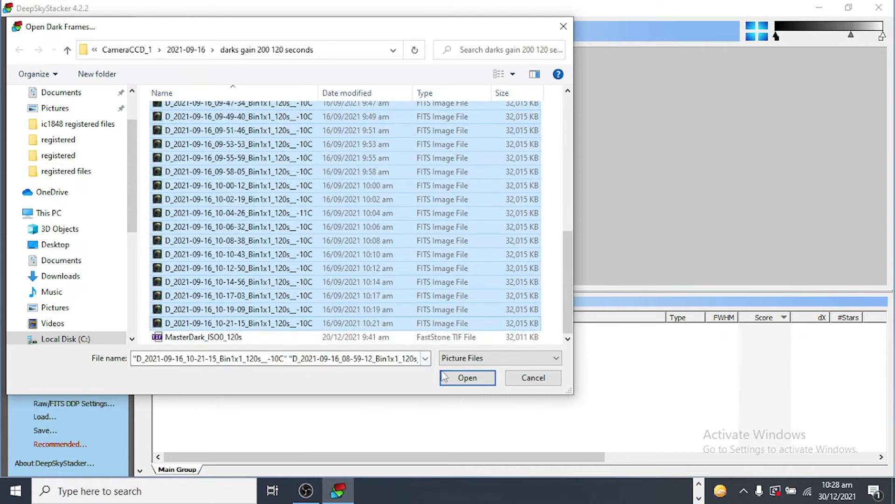
pyautogui.click(450, 379)
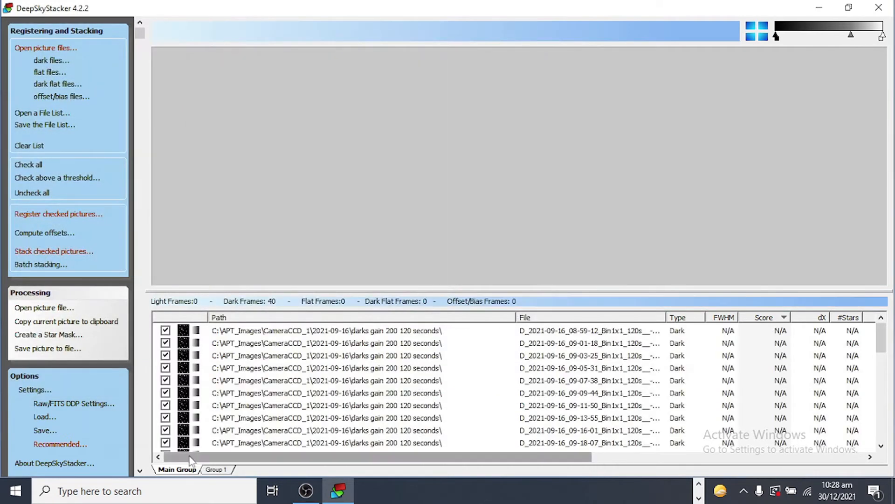
# Add all the Bias frames from the Bias 'gain 200' folder as offset/bias frames, leaving out the MasterOffset file
pyautogui.click(73, 97)
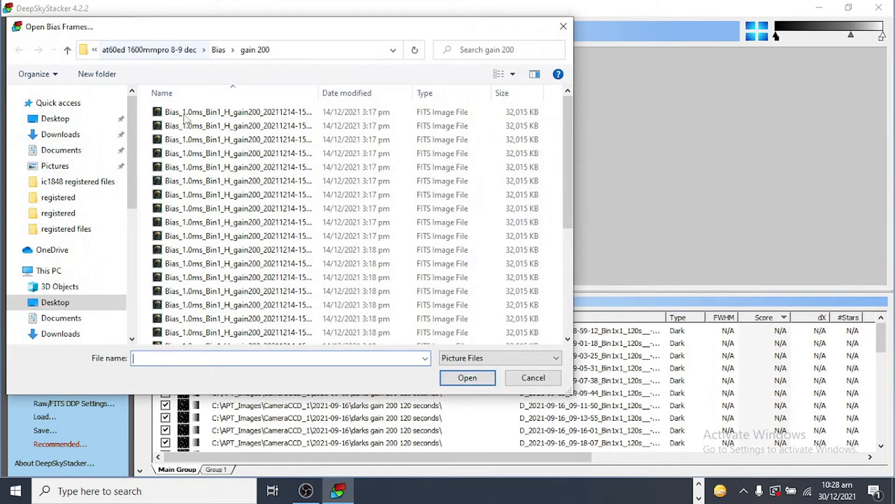
pyautogui.click(222, 115)
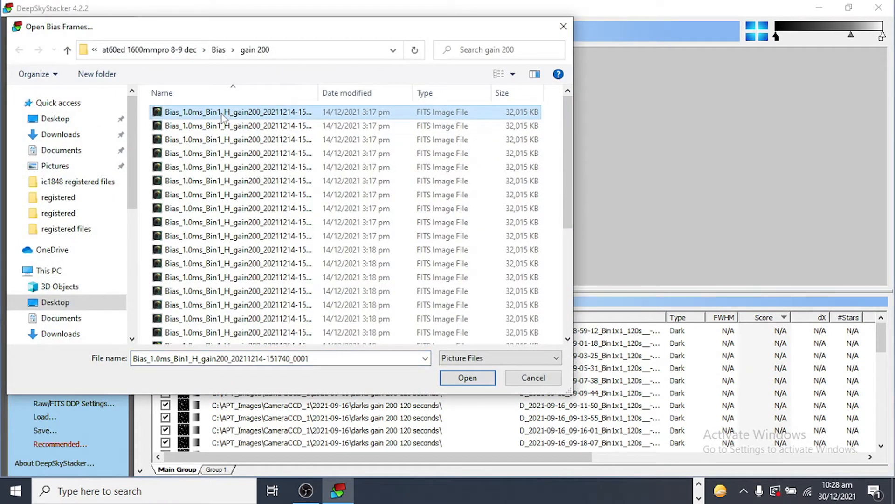
pyautogui.hotkey('shift', 'Down')
pyautogui.hotkey('shift', 'Down')
pyautogui.hotkey('shift', 'Down')
pyautogui.hotkey('shift', 'Down')
pyautogui.hotkey('shift', 'Down')
pyautogui.hotkey('shift', 'Down')
pyautogui.hotkey('shift', 'Down')
pyautogui.hotkey('shift', 'Down')
pyautogui.hotkey('shift', 'Down')
pyautogui.hotkey('shift', 'Down')
pyautogui.hotkey('shift', 'Down')
pyautogui.hotkey('shift', 'Down')
pyautogui.hotkey('shift', 'Down')
pyautogui.hotkey('shift', 'Down')
pyautogui.hotkey('shift', 'Down')
pyautogui.hotkey('shift', 'Down')
pyautogui.hotkey('shift', 'Down')
pyautogui.hotkey('shift', 'Down')
pyautogui.hotkey('shift', 'Down')
pyautogui.hotkey('shift', 'Down')
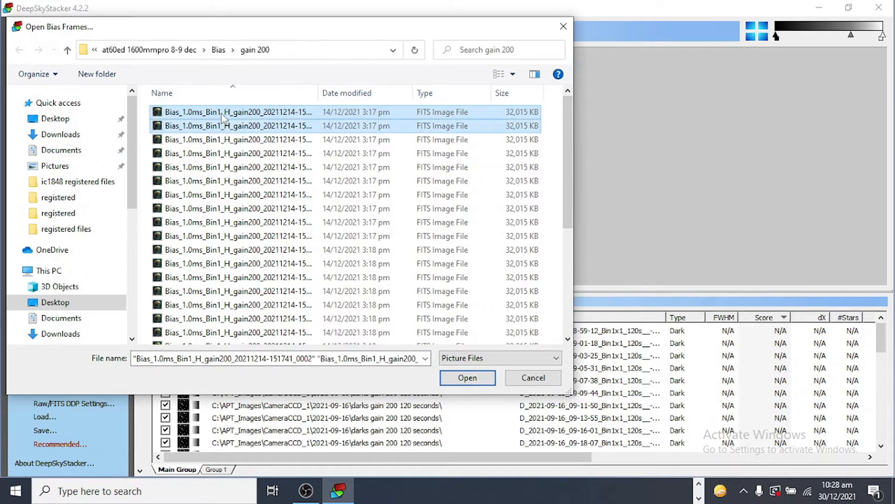
pyautogui.hotkey('shift', 'Up')
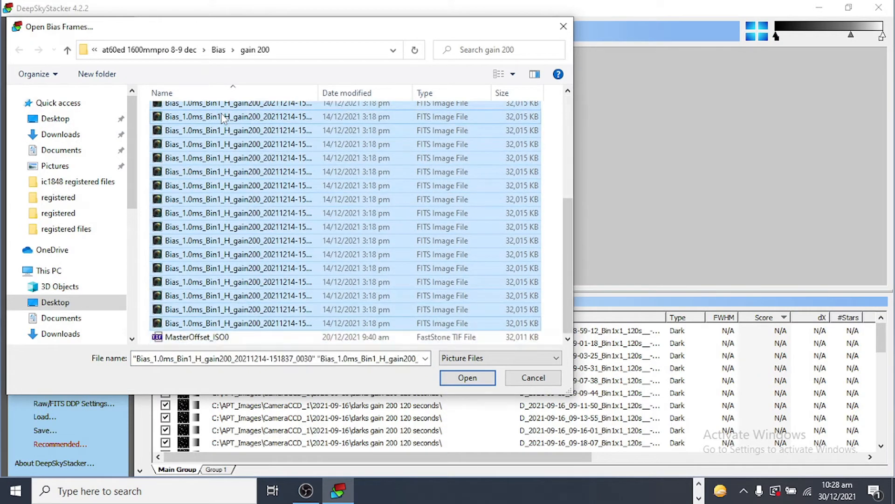
pyautogui.click(468, 380)
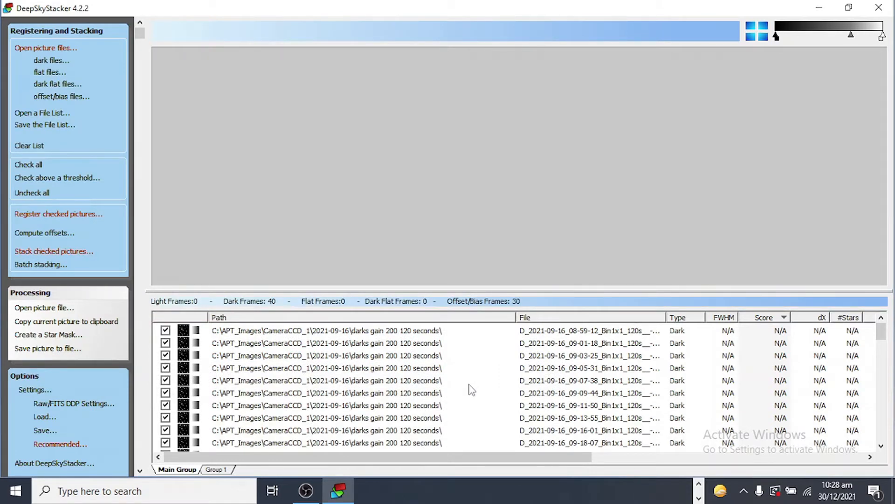
# In Group 1, add all the light frames from the SH2-275 'Ha' folder
pyautogui.click(217, 469)
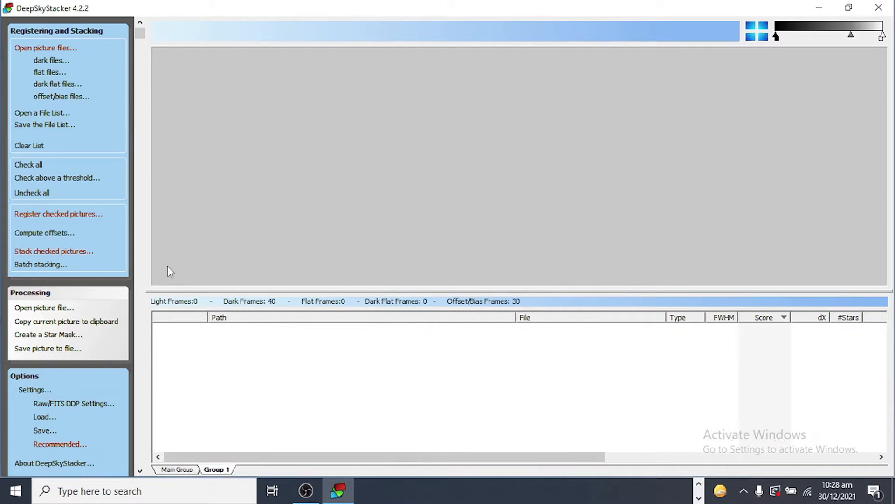
pyautogui.click(67, 50)
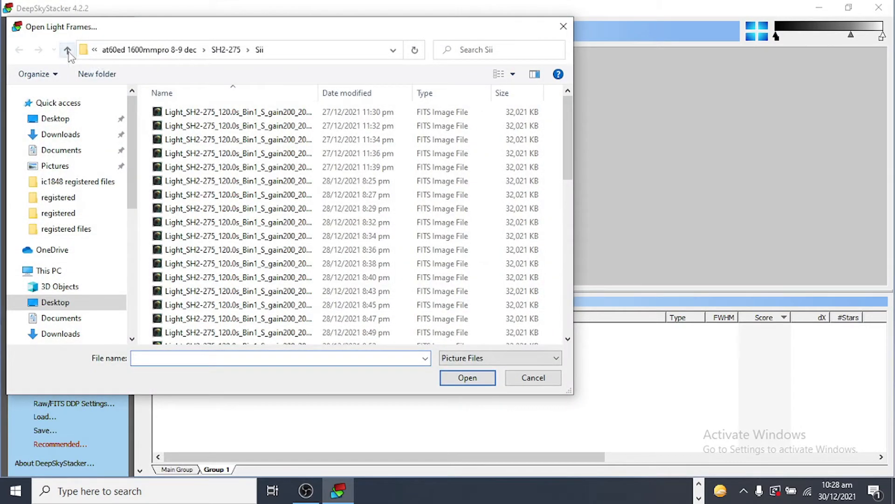
pyautogui.click(68, 51)
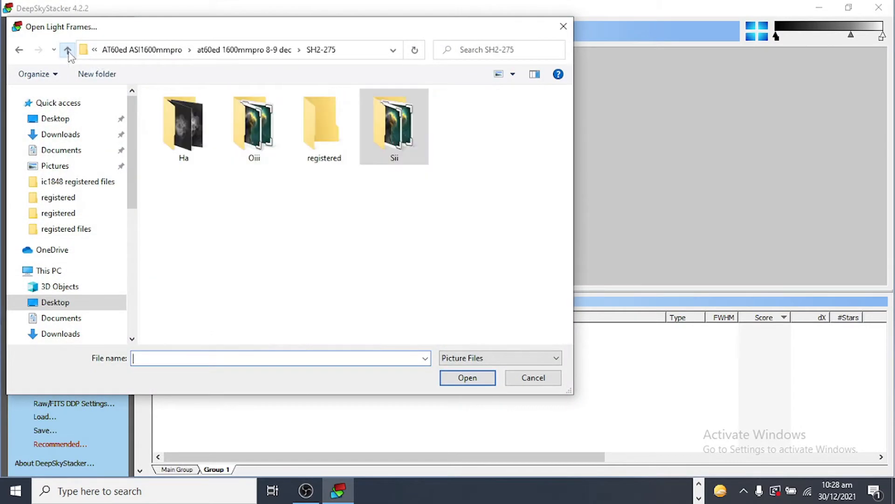
pyautogui.click(173, 134)
pyautogui.doubleClick(172, 135)
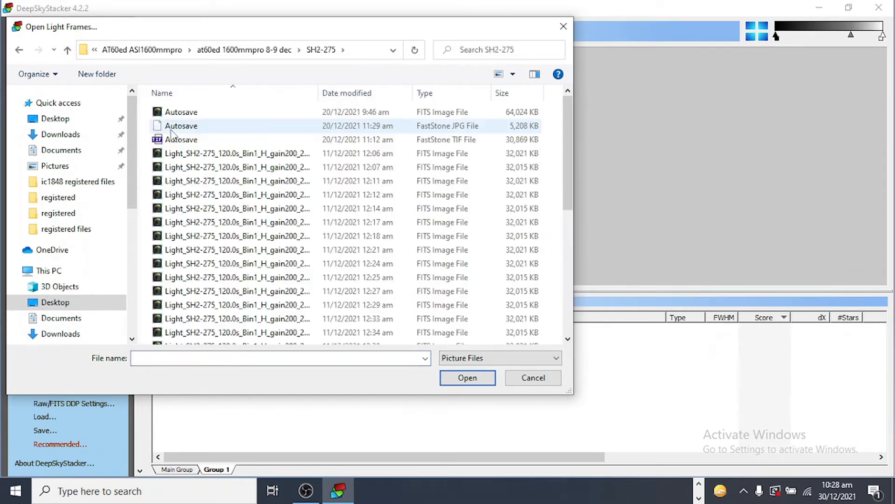
pyautogui.click(198, 154)
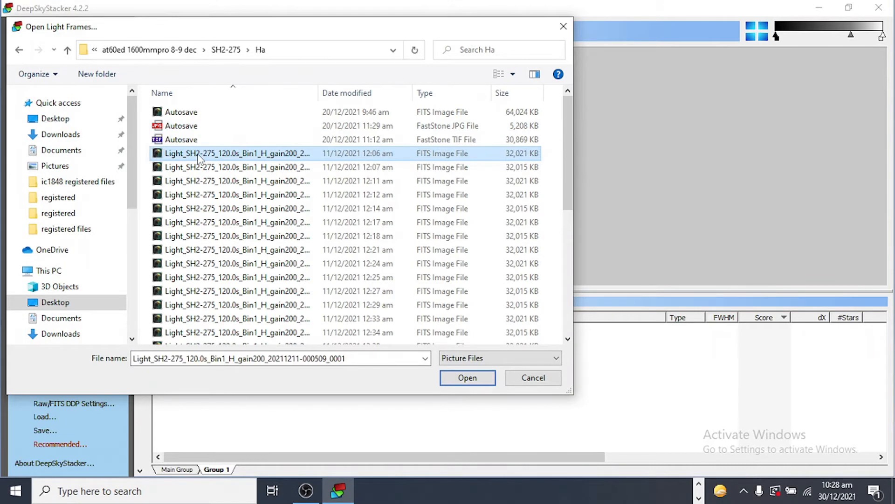
pyautogui.hotkey('shift', 'Down')
pyautogui.hotkey('shift', 'Down')
pyautogui.hotkey('shift', 'Down')
pyautogui.hotkey('shift', 'Down')
pyautogui.hotkey('shift', 'Down')
pyautogui.hotkey('shift', 'Down')
pyautogui.hotkey('shift', 'Down')
pyautogui.hotkey('shift', 'Down')
pyautogui.hotkey('shift', 'Down')
pyautogui.hotkey('shift', 'Down')
pyautogui.hotkey('shift', 'Down')
pyautogui.hotkey('shift', 'Down')
pyautogui.hotkey('shift', 'Down')
pyautogui.hotkey('shift', 'Down')
pyautogui.hotkey('shift', 'Down')
pyautogui.hotkey('shift', 'Down')
pyautogui.hotkey('shift', 'Down')
pyautogui.hotkey('shift', 'Down')
pyautogui.hotkey('shift', 'Down')
pyautogui.hotkey('shift', 'Down')
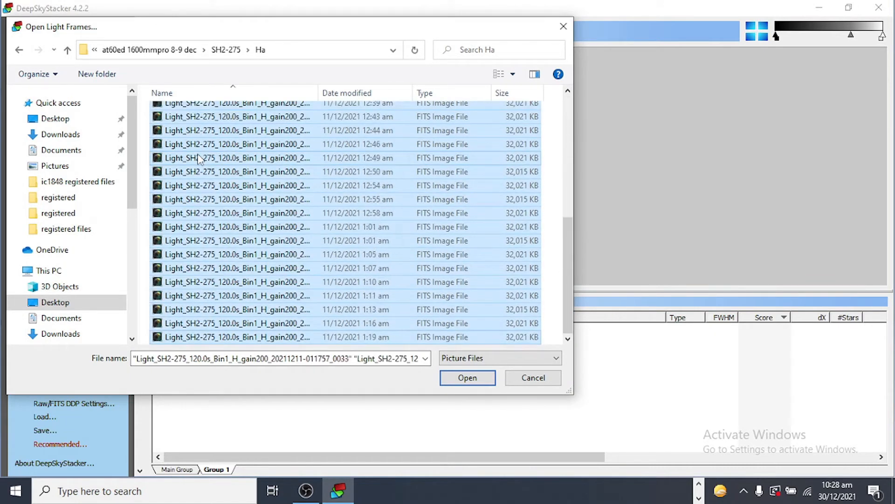
pyautogui.click(448, 374)
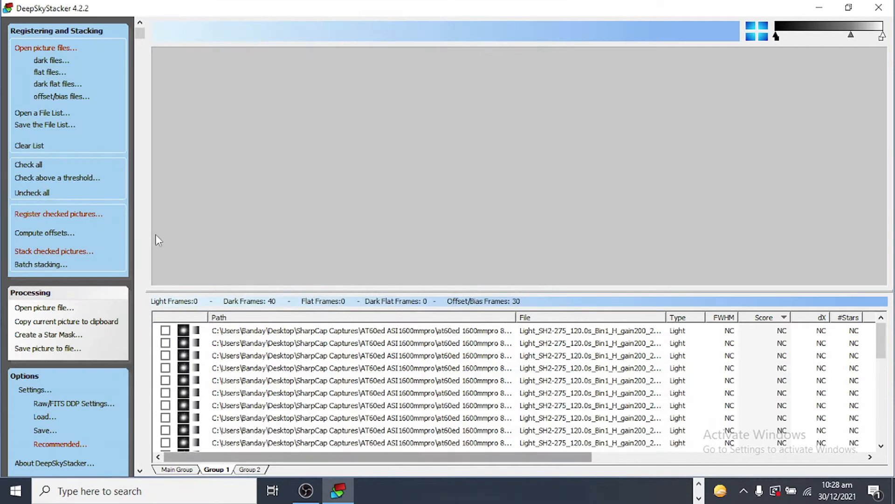
# Add the flat frames from the Flat 'Ha' folder to Group 1, leaving out the MasterFlat file
pyautogui.click(51, 72)
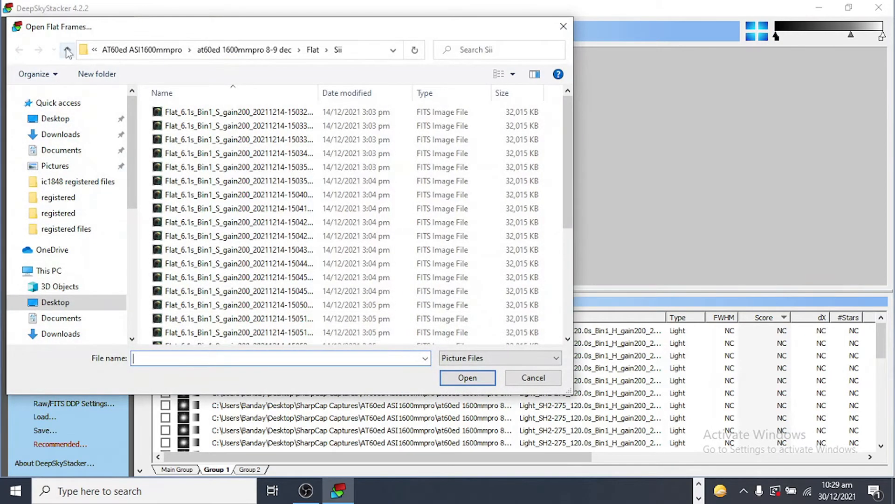
pyautogui.click(67, 51)
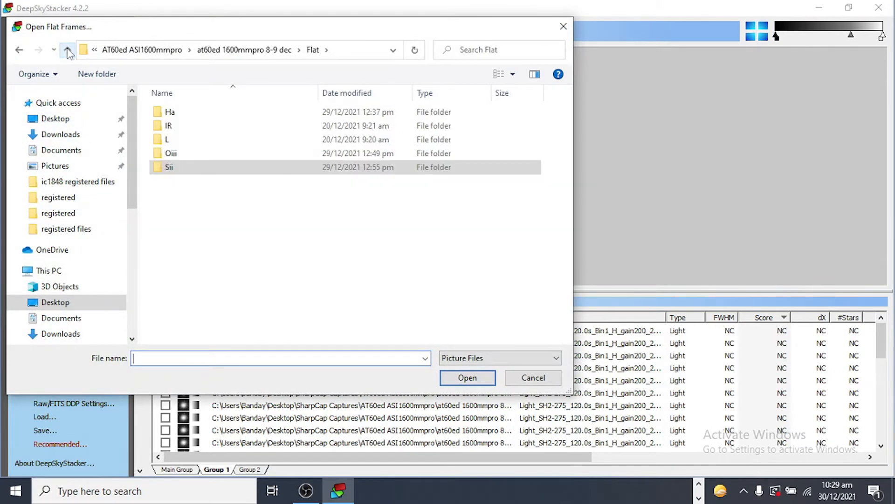
pyautogui.click(186, 116)
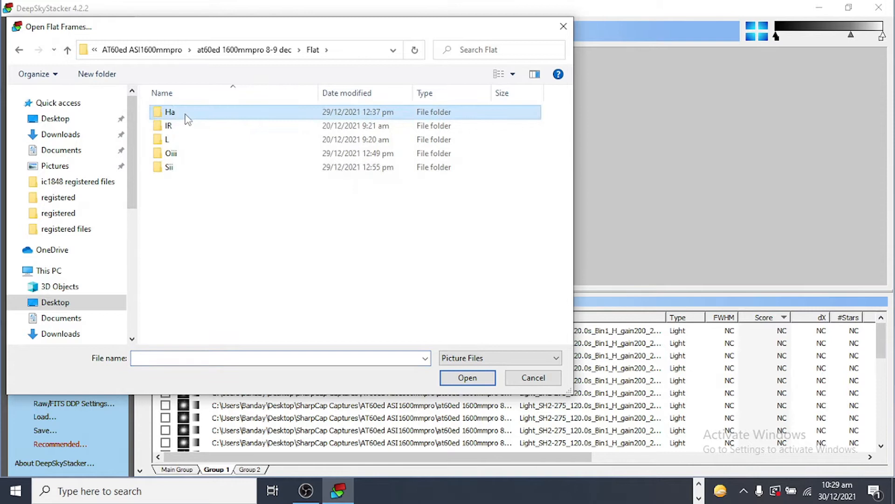
pyautogui.doubleClick(186, 115)
pyautogui.click(186, 113)
pyautogui.hotkey('shift', 'Down')
pyautogui.hotkey('shift', 'Down')
pyautogui.hotkey('shift', 'Down')
pyautogui.hotkey('shift', 'Down')
pyautogui.hotkey('shift', 'Down')
pyautogui.hotkey('shift', 'Down')
pyautogui.hotkey('shift', 'Down')
pyautogui.hotkey('shift', 'Down')
pyautogui.hotkey('shift', 'Down')
pyautogui.hotkey('shift', 'Down')
pyautogui.hotkey('shift', 'Down')
pyautogui.hotkey('shift', 'Down')
pyautogui.hotkey('shift', 'Down')
pyautogui.hotkey('shift', 'Down')
pyautogui.hotkey('shift', 'Down')
pyautogui.hotkey('shift', 'Down')
pyautogui.hotkey('shift', 'Down')
pyautogui.hotkey('shift', 'Down')
pyautogui.hotkey('shift', 'Down')
pyautogui.hotkey('shift', 'Down')
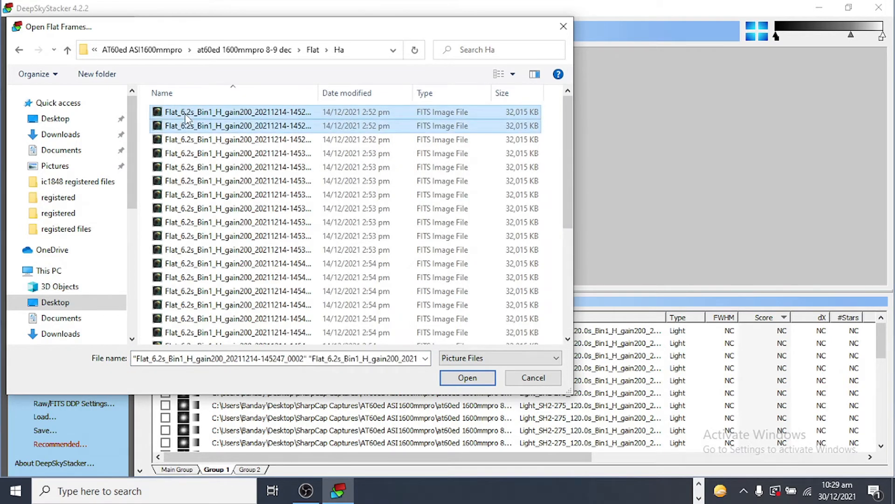
pyautogui.hotkey('shift', 'Up')
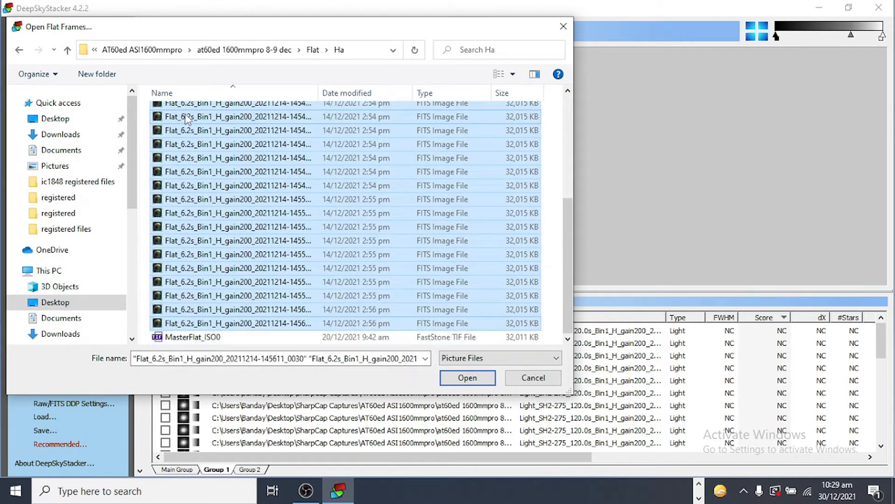
pyautogui.click(466, 377)
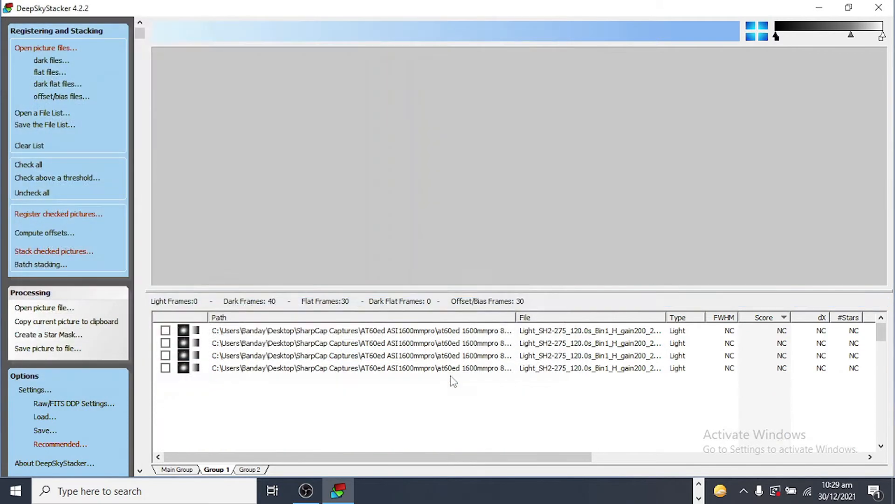
# In Group 2, add all the light frames from the SH2-275 'Oiii' folder
pyautogui.click(251, 470)
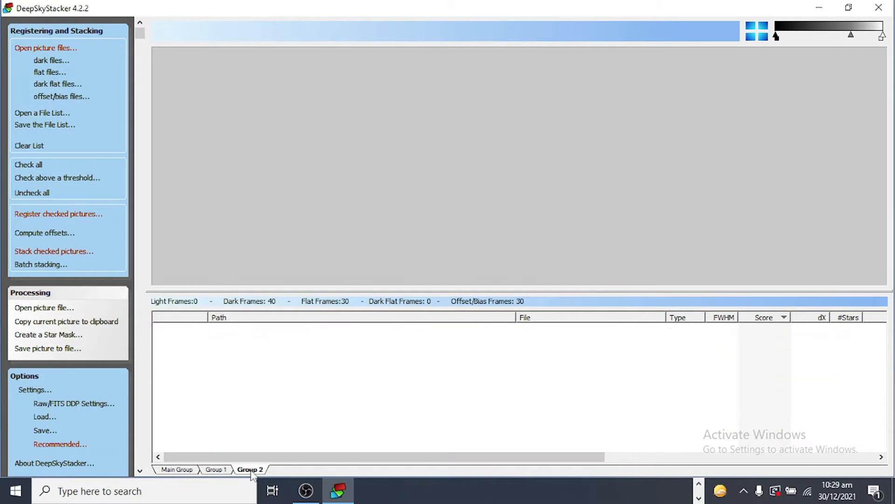
pyautogui.click(61, 49)
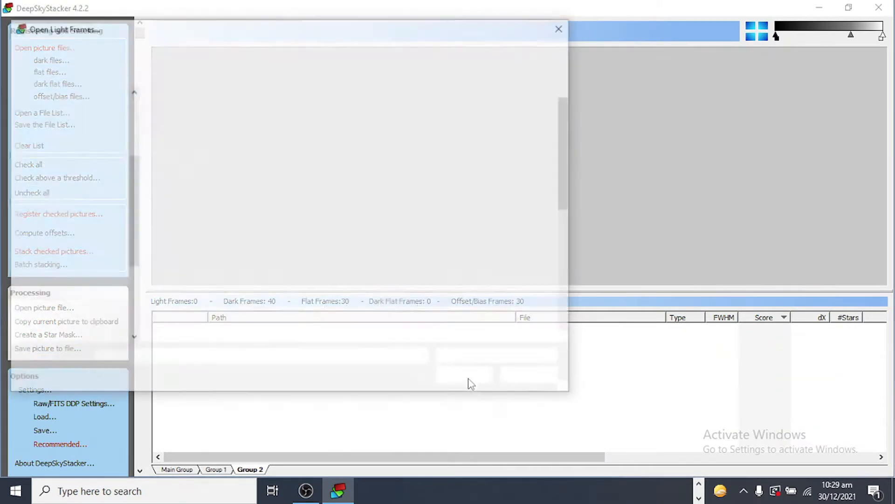
pyautogui.click(68, 51)
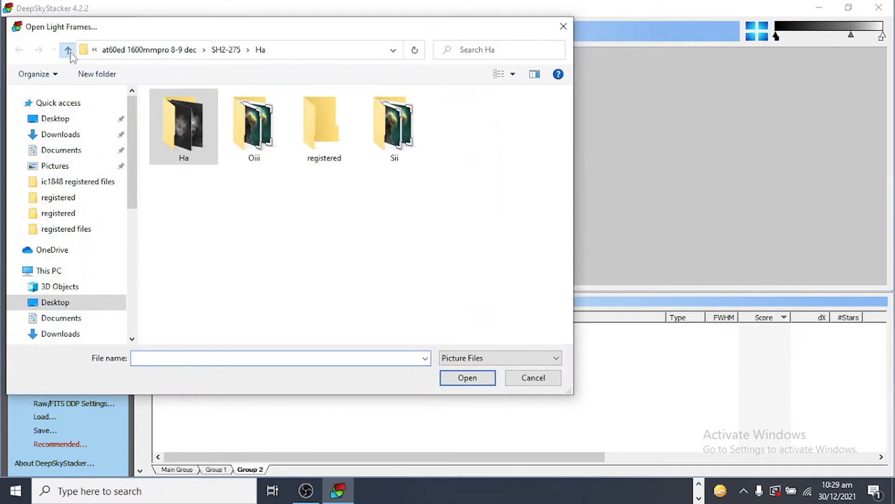
pyautogui.click(271, 125)
pyautogui.doubleClick(270, 125)
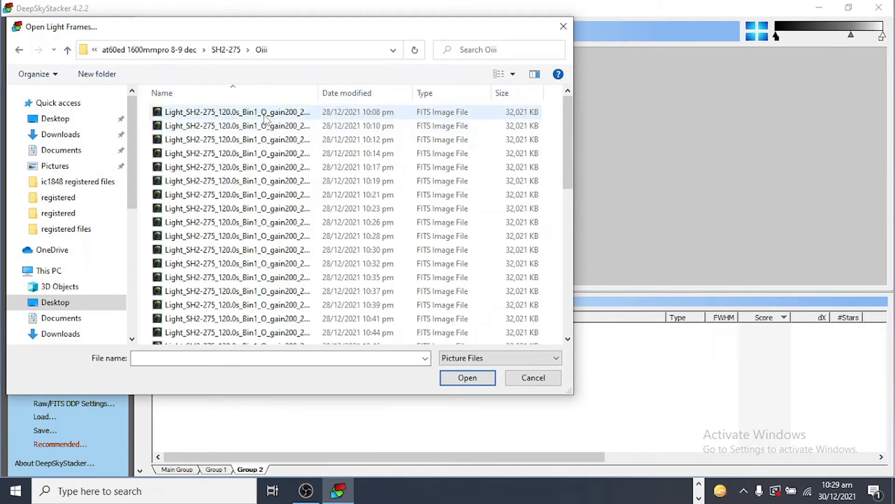
pyautogui.click(263, 116)
pyautogui.hotkey('shift', 'Down')
pyautogui.hotkey('shift', 'Down')
pyautogui.hotkey('shift', 'Down')
pyautogui.hotkey('shift', 'Down')
pyautogui.hotkey('shift', 'Down')
pyautogui.hotkey('shift', 'Down')
pyautogui.hotkey('shift', 'Down')
pyautogui.hotkey('shift', 'Down')
pyautogui.hotkey('shift', 'Down')
pyautogui.hotkey('shift', 'Down')
pyautogui.hotkey('shift', 'Down')
pyautogui.hotkey('shift', 'Down')
pyautogui.hotkey('shift', 'Down')
pyautogui.hotkey('shift', 'Down')
pyautogui.hotkey('shift', 'Down')
pyautogui.hotkey('shift', 'Down')
pyautogui.hotkey('shift', 'Down')
pyautogui.hotkey('shift', 'Down')
pyautogui.hotkey('shift', 'Down')
pyautogui.hotkey('shift', 'Down')
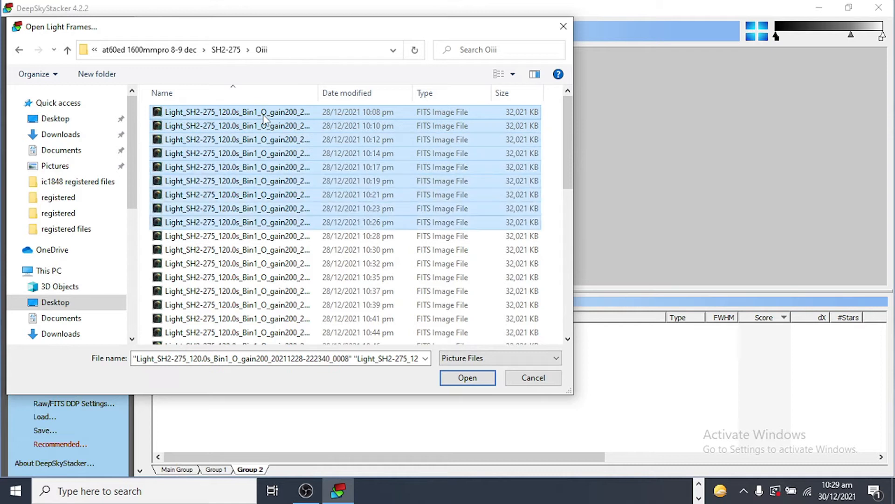
pyautogui.hotkey('shift', 'Down')
pyautogui.hotkey('shift', 'Down')
pyautogui.hotkey('shift', 'Down')
pyautogui.hotkey('shift', 'Down')
pyautogui.hotkey('shift', 'Down')
pyautogui.hotkey('shift', 'Down')
pyautogui.hotkey('shift', 'Down')
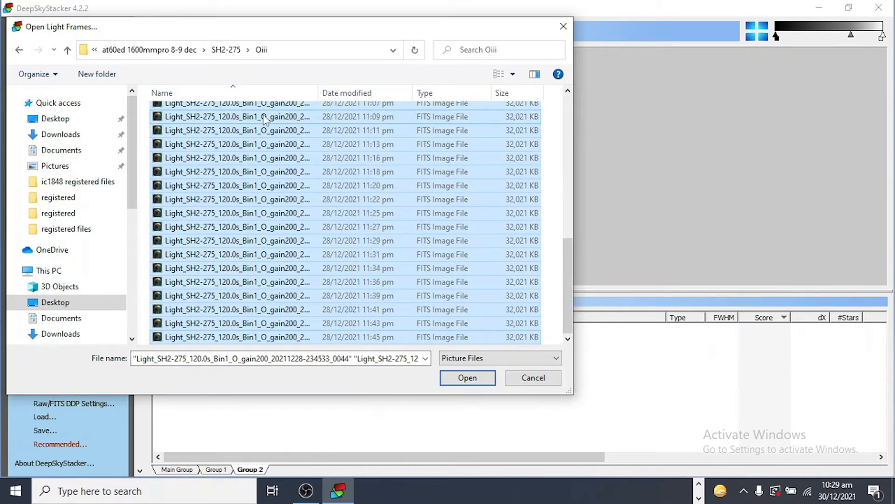
pyautogui.click(466, 379)
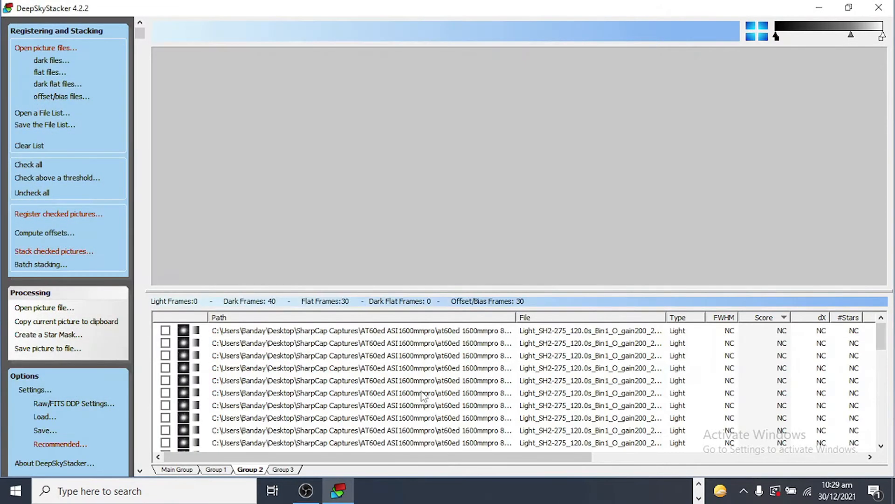
# Add the flat frames from the Flat 'Oiii' folder to Group 2, leaving out the MasterFlat file
pyautogui.click(52, 72)
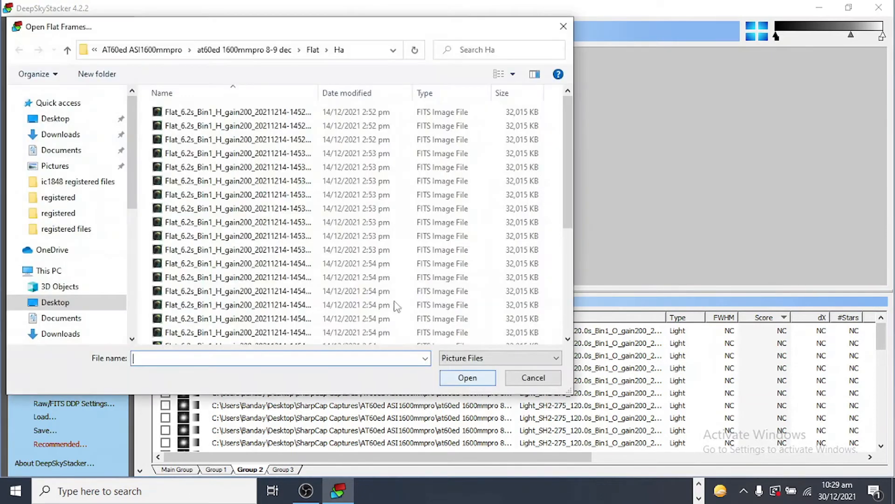
pyautogui.click(66, 50)
pyautogui.click(172, 155)
pyautogui.doubleClick(170, 154)
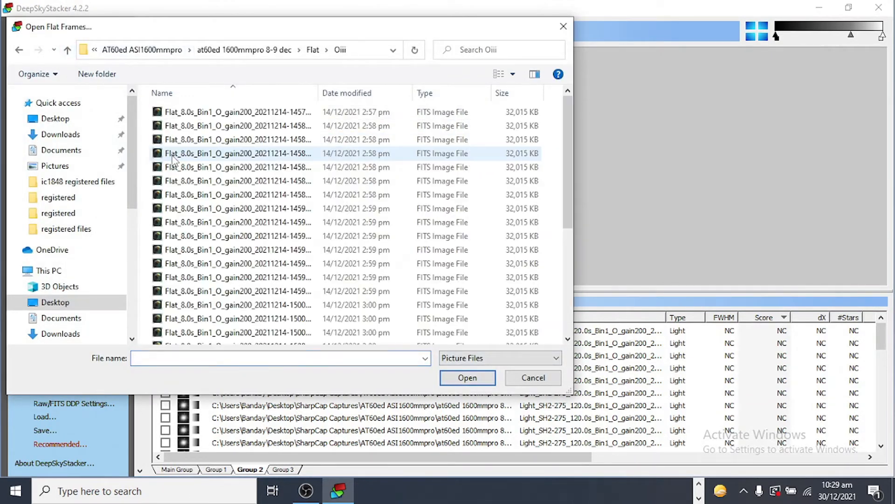
pyautogui.click(202, 115)
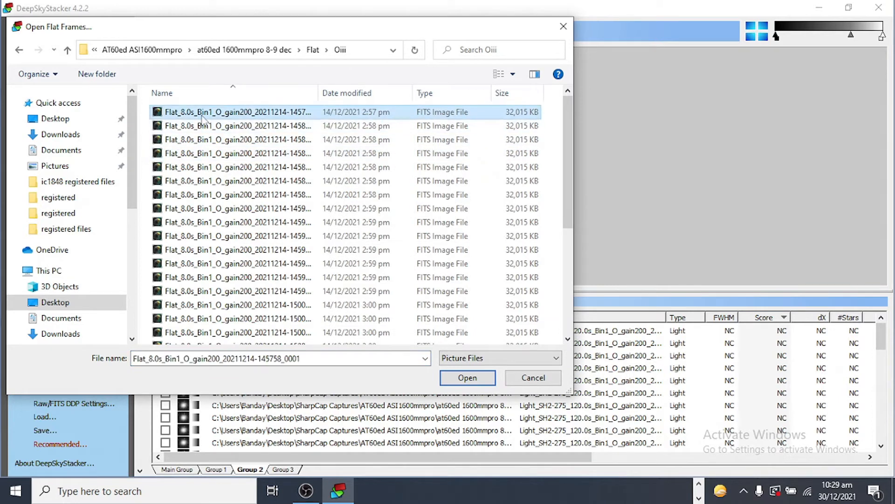
pyautogui.hotkey('shift', 'Down')
pyautogui.hotkey('shift', 'Down')
pyautogui.hotkey('shift', 'Down')
pyautogui.hotkey('shift', 'Down')
pyautogui.hotkey('shift', 'Down')
pyautogui.hotkey('shift', 'Down')
pyautogui.hotkey('shift', 'Down')
pyautogui.hotkey('shift', 'Down')
pyautogui.hotkey('shift', 'Down')
pyautogui.hotkey('shift', 'Down')
pyautogui.hotkey('shift', 'Down')
pyautogui.hotkey('shift', 'Down')
pyautogui.hotkey('shift', 'Down')
pyautogui.hotkey('shift', 'Down')
pyautogui.hotkey('shift', 'Down')
pyautogui.hotkey('shift', 'Down')
pyautogui.hotkey('shift', 'Down')
pyautogui.hotkey('shift', 'Down')
pyautogui.hotkey('shift', 'Down')
pyautogui.hotkey('shift', 'Down')
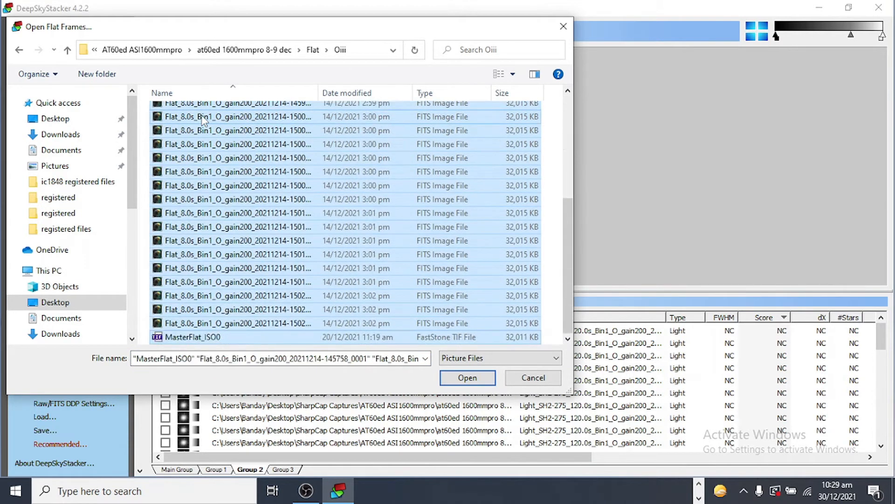
pyautogui.hotkey('shift', 'Up')
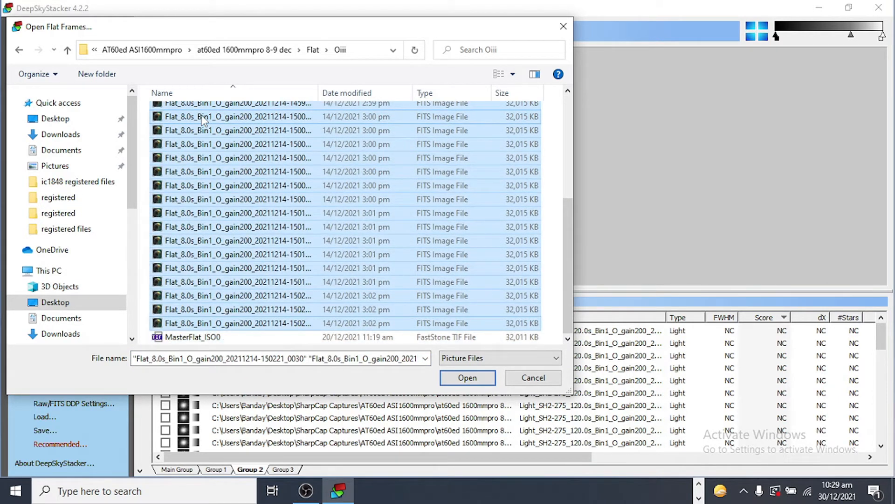
pyautogui.click(467, 377)
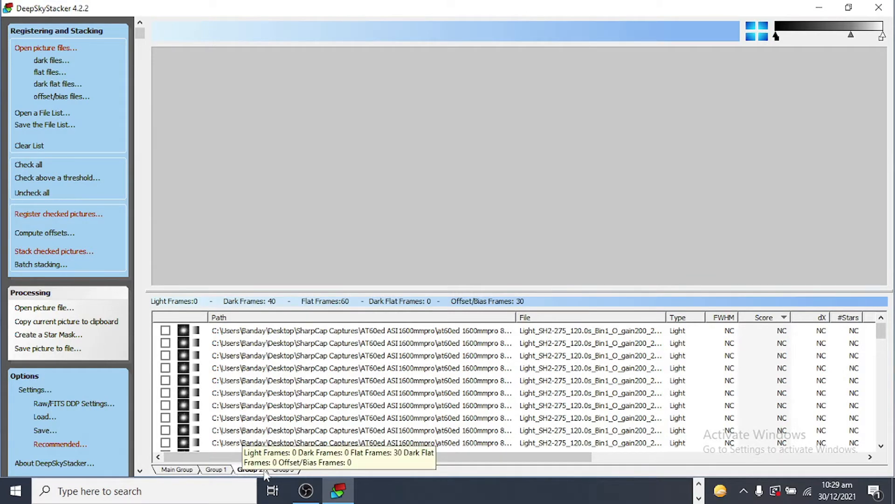
# In Group 3, add all the light frames from the SH2-275 'Sii' folder
pyautogui.click(284, 470)
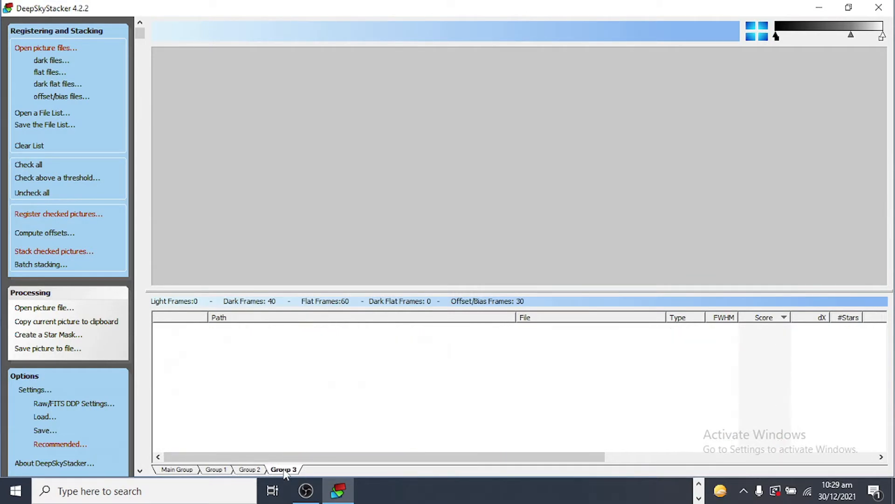
pyautogui.click(50, 49)
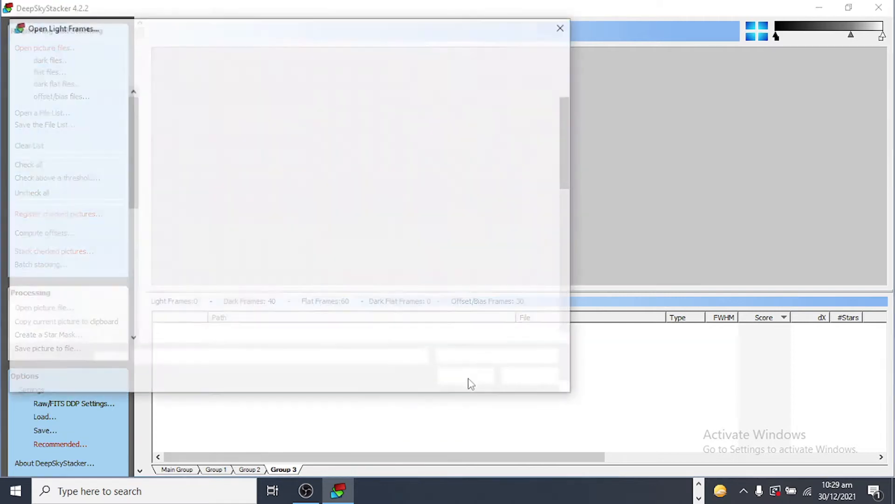
pyautogui.click(68, 50)
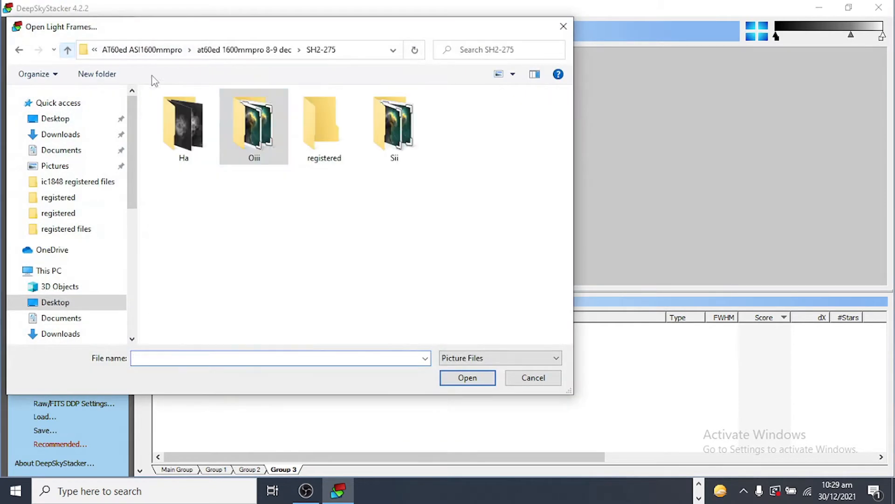
pyautogui.doubleClick(376, 116)
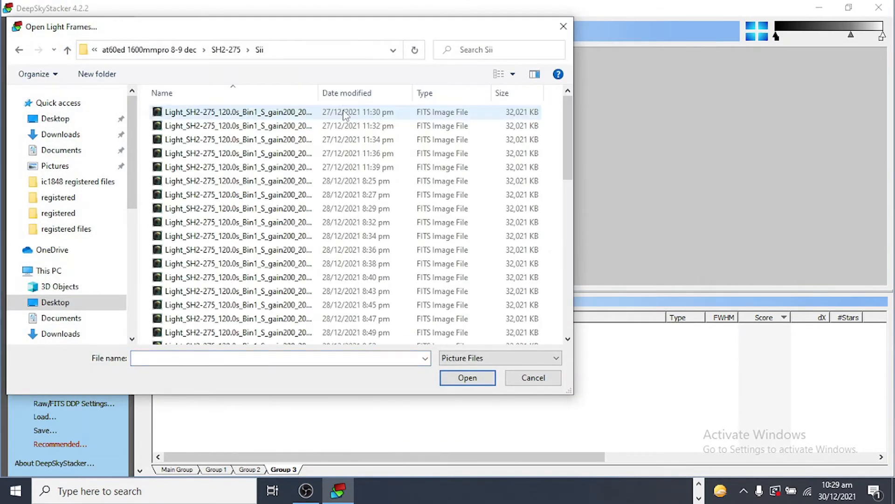
pyautogui.click(297, 115)
pyautogui.hotkey('shift', 'Down')
pyautogui.hotkey('shift', 'Down')
pyautogui.hotkey('shift', 'Down')
pyautogui.hotkey('shift', 'Down')
pyautogui.hotkey('shift', 'Down')
pyautogui.hotkey('shift', 'Down')
pyautogui.hotkey('shift', 'Down')
pyautogui.hotkey('shift', 'Down')
pyautogui.hotkey('shift', 'Down')
pyautogui.hotkey('shift', 'Down')
pyautogui.hotkey('shift', 'Down')
pyautogui.hotkey('shift', 'Down')
pyautogui.hotkey('shift', 'Down')
pyautogui.hotkey('shift', 'Down')
pyautogui.hotkey('shift', 'Down')
pyautogui.hotkey('shift', 'Down')
pyautogui.hotkey('shift', 'Down')
pyautogui.hotkey('shift', 'Down')
pyautogui.hotkey('shift', 'Down')
pyautogui.hotkey('shift', 'Down')
pyautogui.hotkey('shift', 'Down')
pyautogui.hotkey('shift', 'Down')
pyautogui.hotkey('shift', 'Down')
pyautogui.hotkey('shift', 'Down')
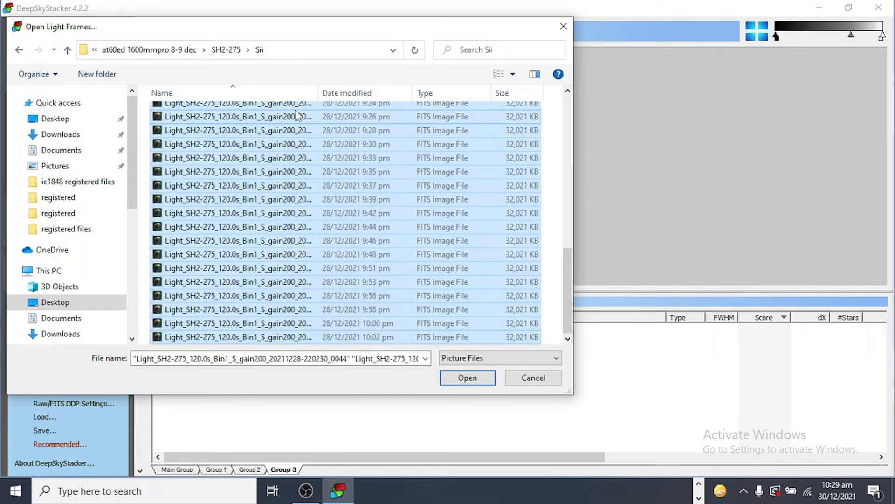
pyautogui.click(462, 382)
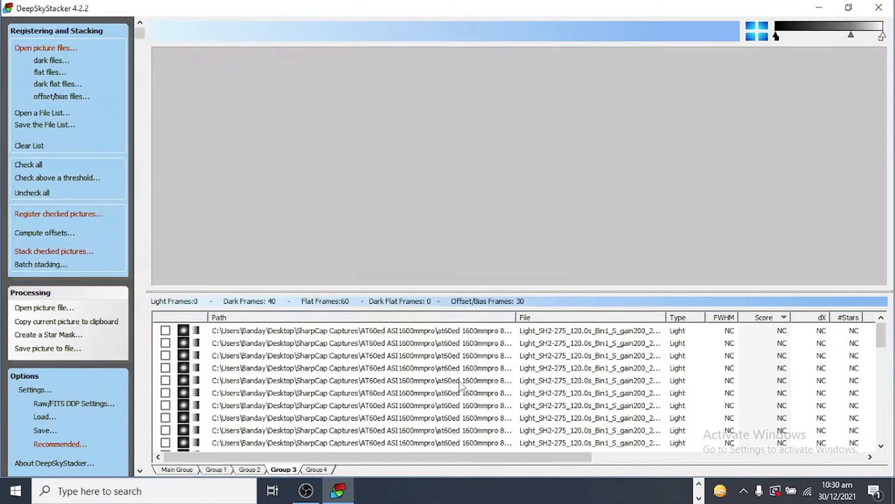
# Add the flat frames from the Flat 'Sii' folder to Group 3, leaving out the MasterFlat file
pyautogui.click(56, 72)
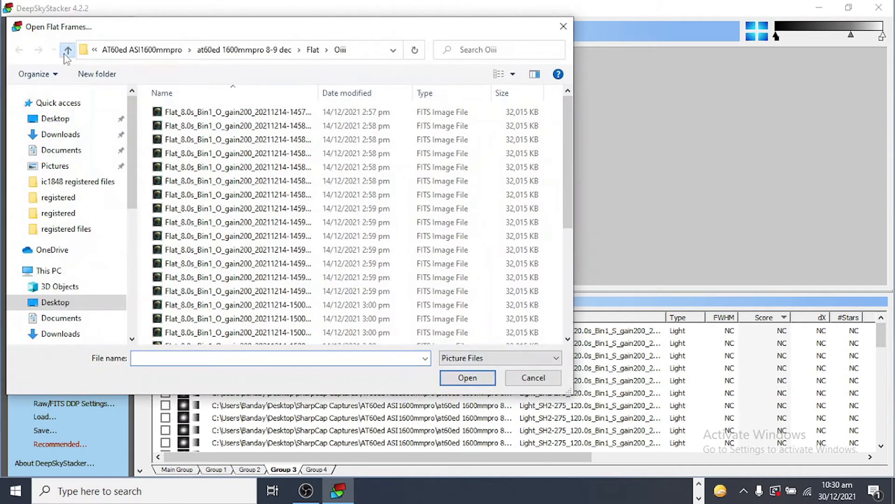
pyautogui.click(65, 53)
pyautogui.click(174, 170)
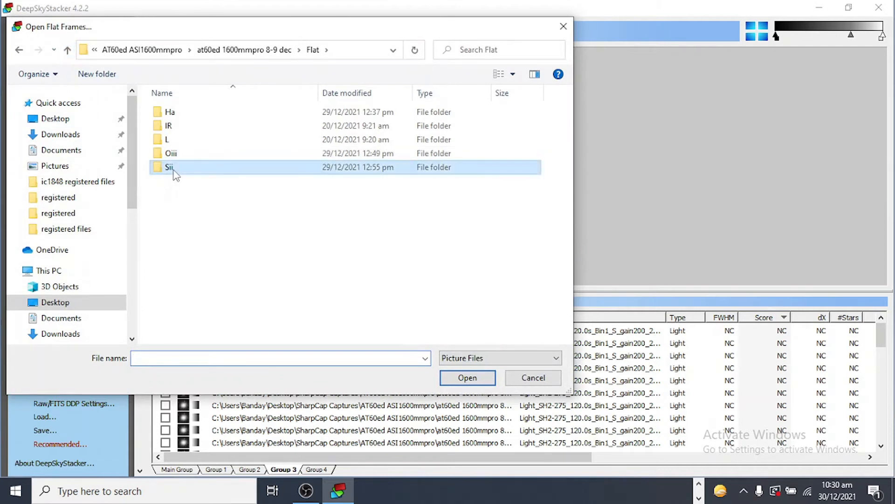
pyautogui.doubleClick(173, 170)
pyautogui.click(212, 116)
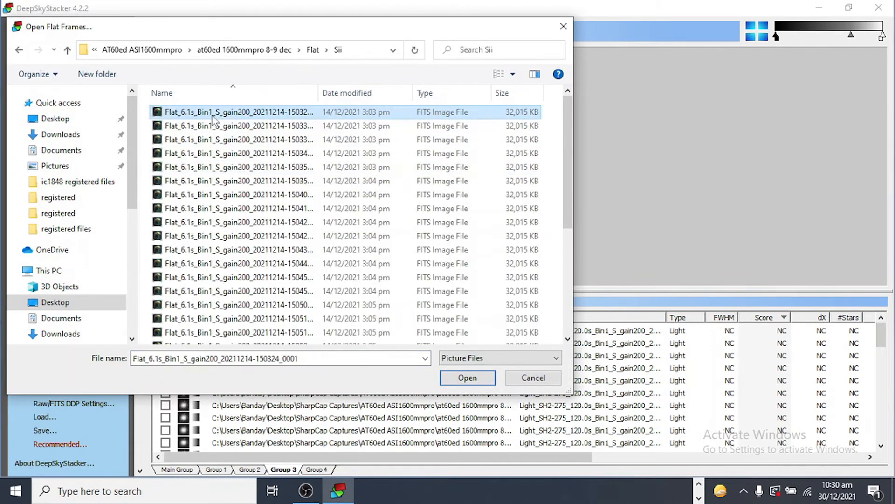
pyautogui.hotkey('shift', 'Down')
pyautogui.hotkey('shift', 'Down')
pyautogui.hotkey('shift', 'Down')
pyautogui.hotkey('shift', 'Down')
pyautogui.hotkey('shift', 'Down')
pyautogui.hotkey('shift', 'Down')
pyautogui.hotkey('shift', 'Down')
pyautogui.hotkey('shift', 'Down')
pyautogui.hotkey('shift', 'Down')
pyautogui.hotkey('shift', 'Down')
pyautogui.hotkey('shift', 'Down')
pyautogui.hotkey('shift', 'Down')
pyautogui.hotkey('shift', 'Down')
pyautogui.hotkey('shift', 'Down')
pyautogui.hotkey('shift', 'Down')
pyautogui.hotkey('shift', 'Down')
pyautogui.hotkey('shift', 'Down')
pyautogui.hotkey('shift', 'Down')
pyautogui.hotkey('shift', 'Down')
pyautogui.hotkey('shift', 'Down')
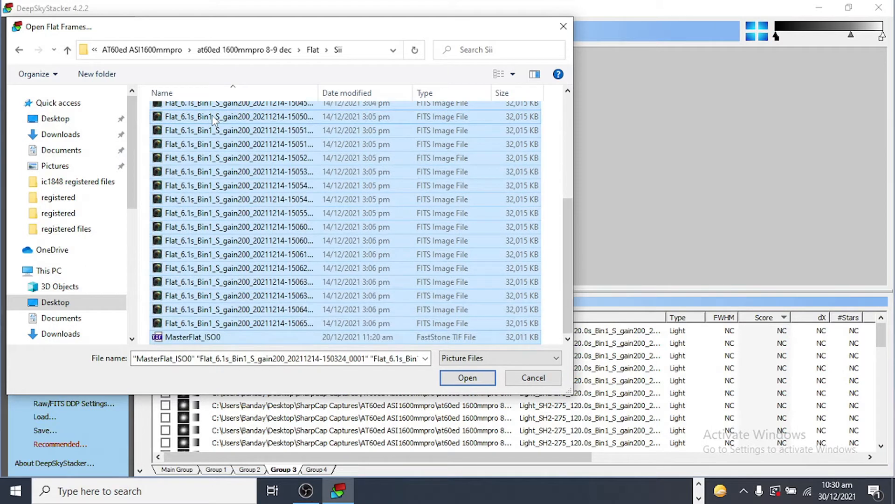
pyautogui.hotkey('shift', 'Up')
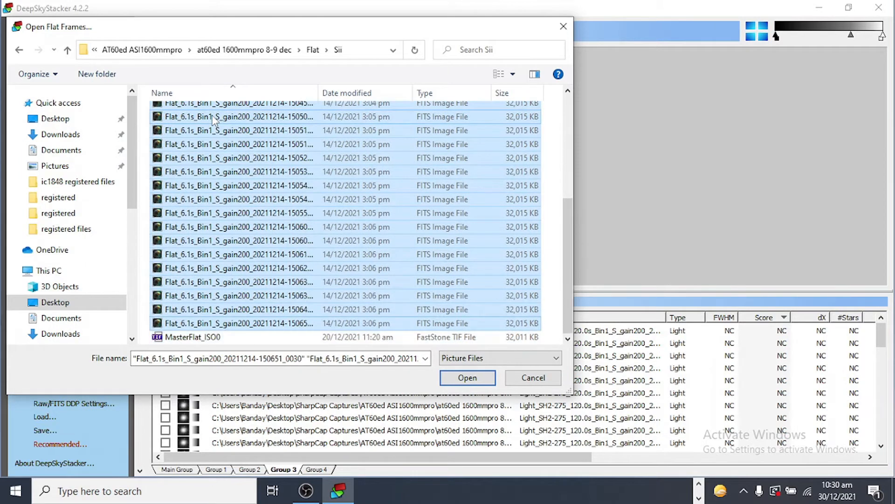
pyautogui.click(456, 378)
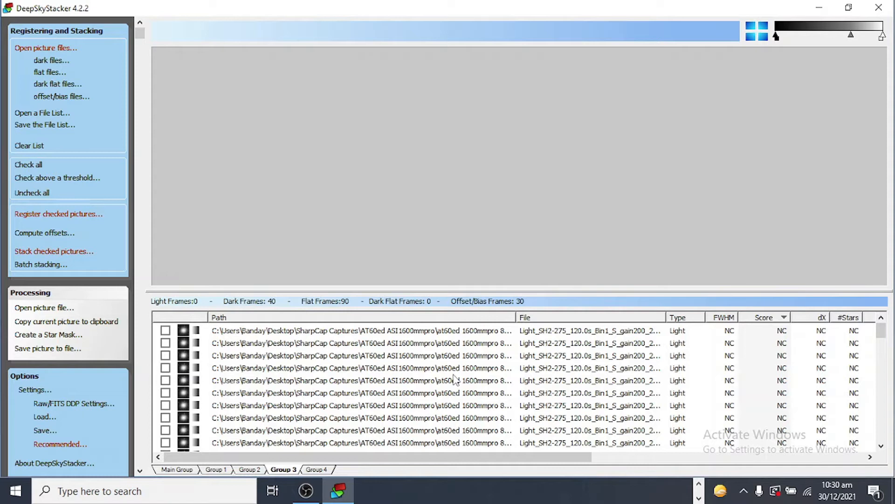
# Check all frames and register the checked pictures, computing the detected star count on the advanced settings first
pyautogui.click(36, 166)
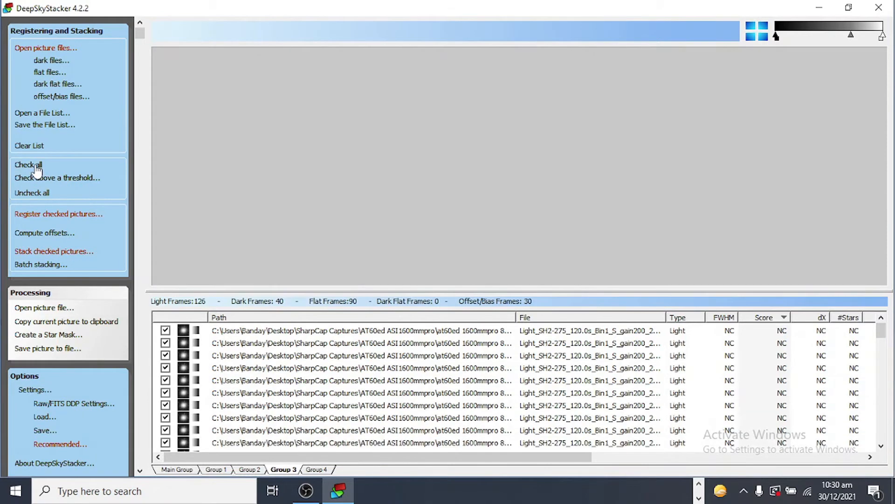
pyautogui.click(39, 219)
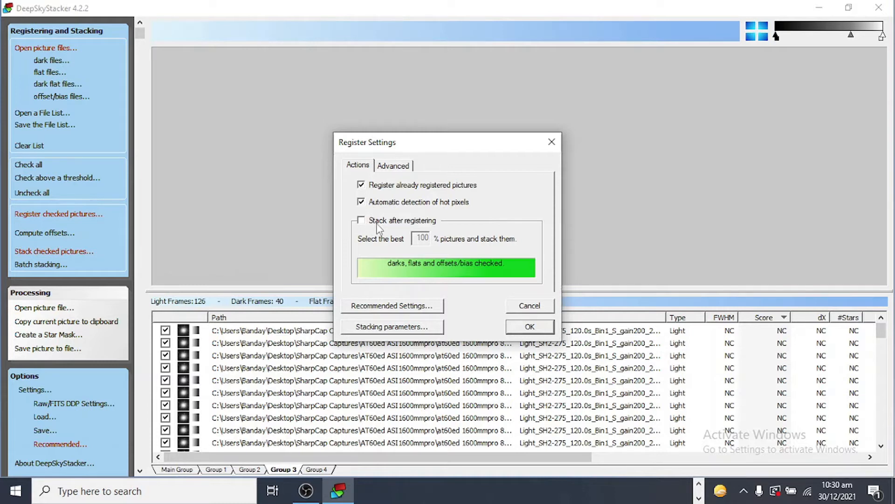
pyautogui.click(394, 167)
pyautogui.click(436, 232)
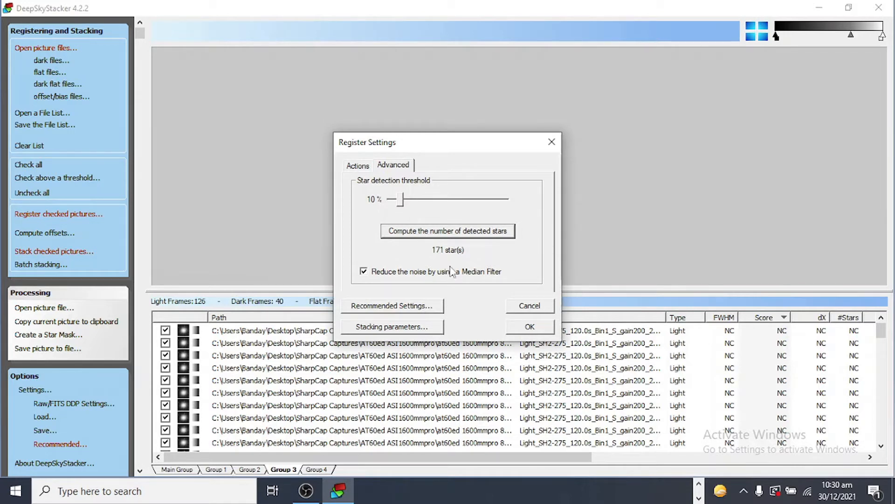
pyautogui.click(517, 329)
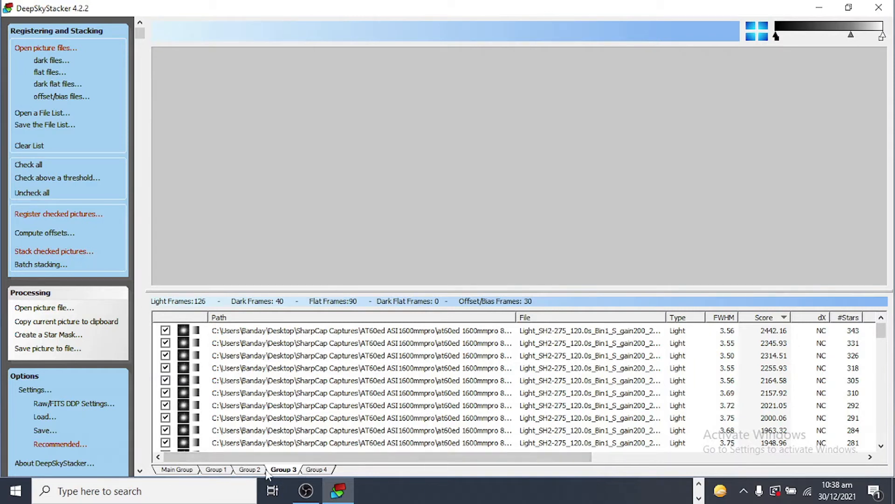
# Compare registration scores across the groups and set the top-scoring Sii light frame in Group 3 as the reference frame
pyautogui.moveTo(281, 473)
pyautogui.click(257, 469)
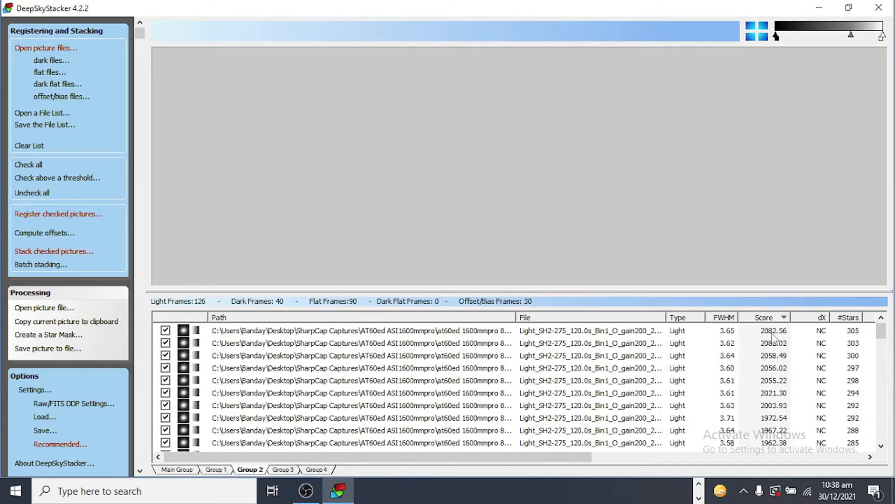
pyautogui.click(224, 471)
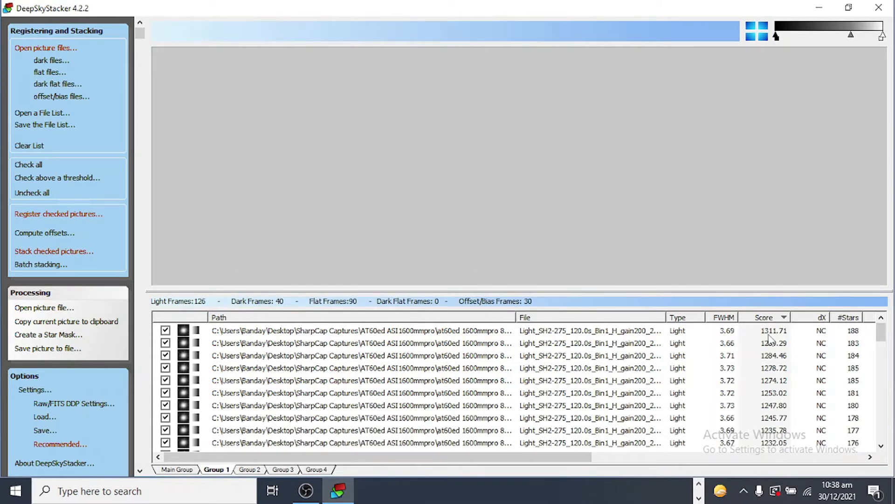
pyautogui.click(276, 472)
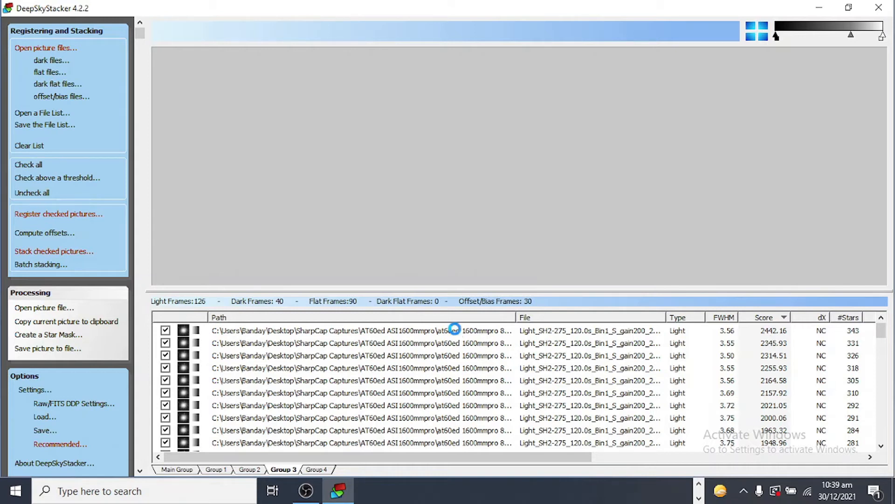
pyautogui.rightClick(456, 332)
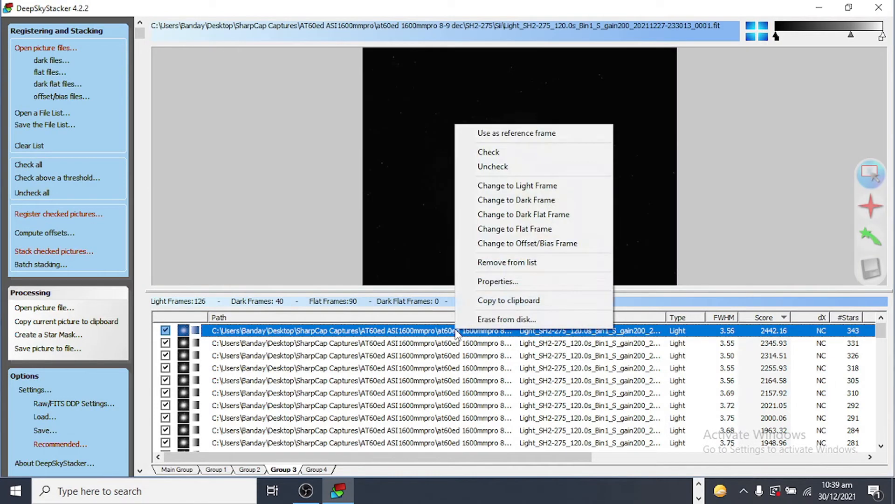
pyautogui.click(530, 136)
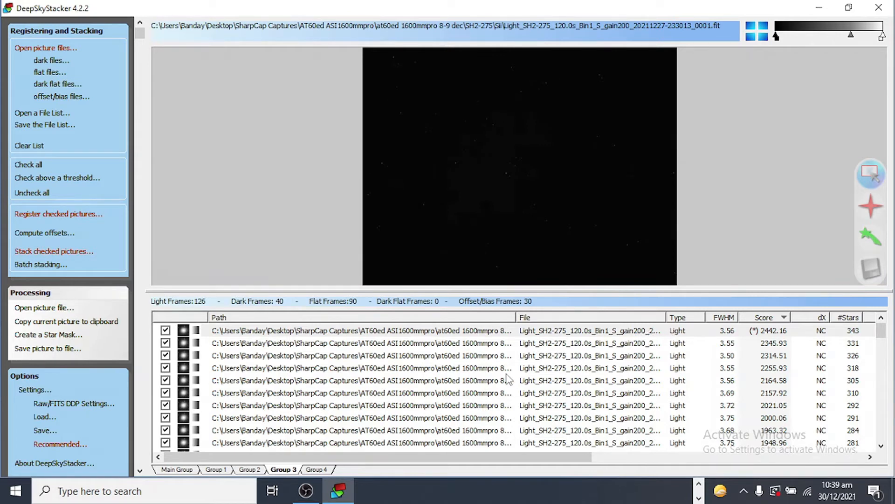
# Register all checked pictures again using the new reference frame, then review the scores in Groups 2 and 1
pyautogui.click(250, 469)
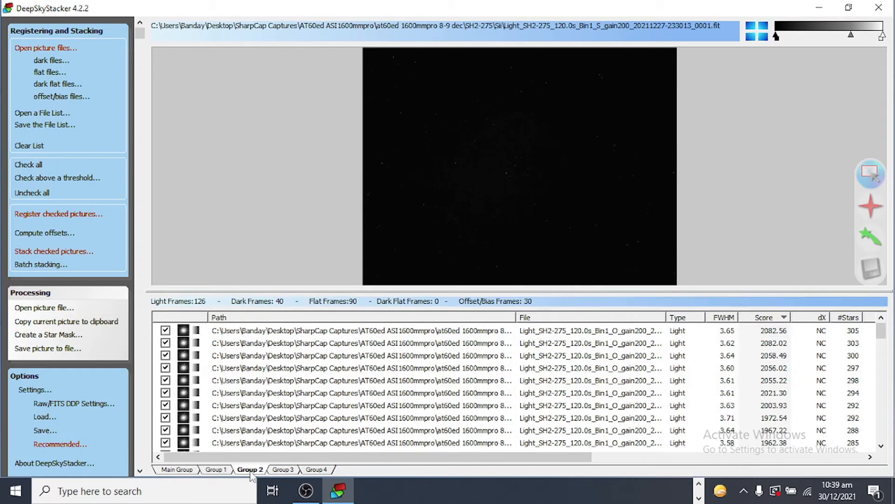
pyautogui.click(214, 470)
pyautogui.click(276, 470)
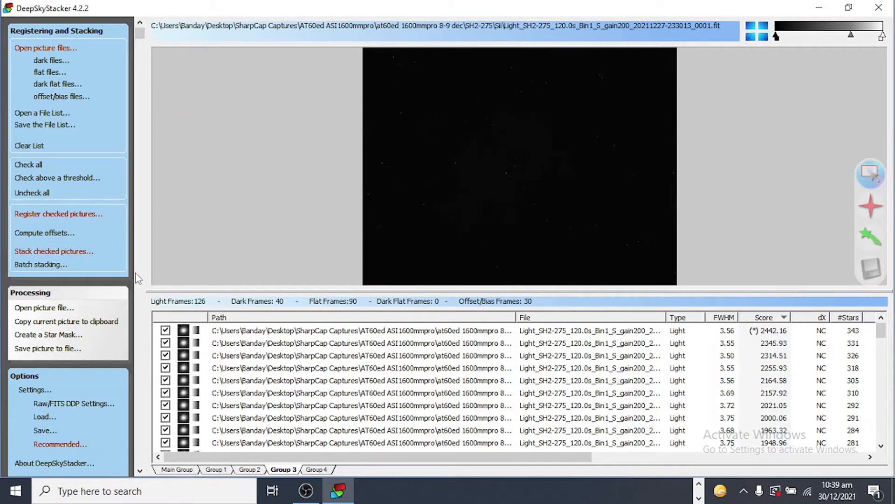
pyautogui.click(250, 469)
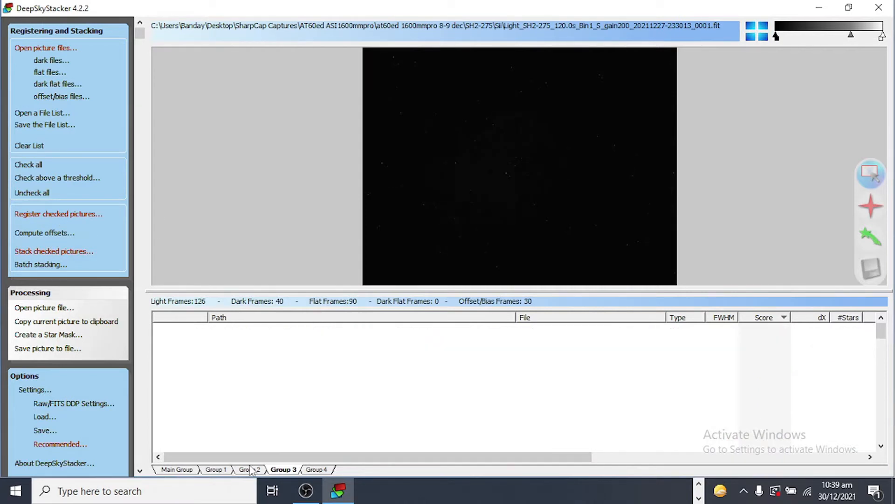
pyautogui.click(223, 469)
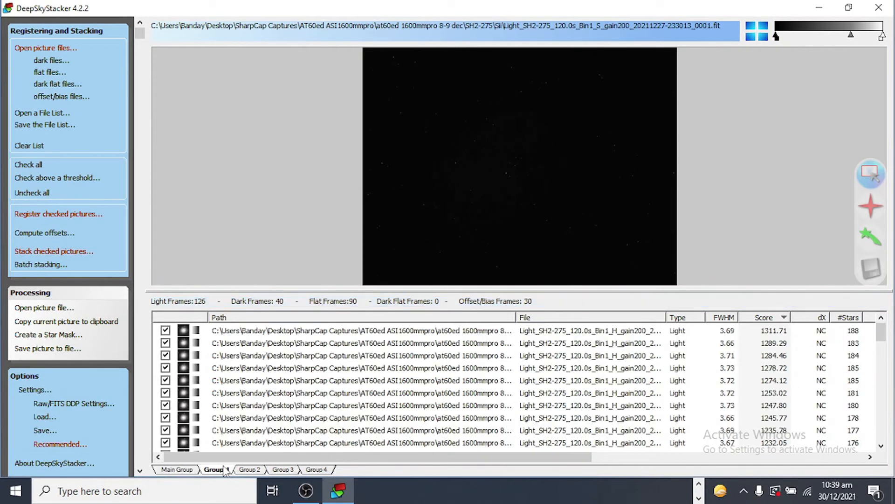
pyautogui.click(282, 470)
pyautogui.click(52, 215)
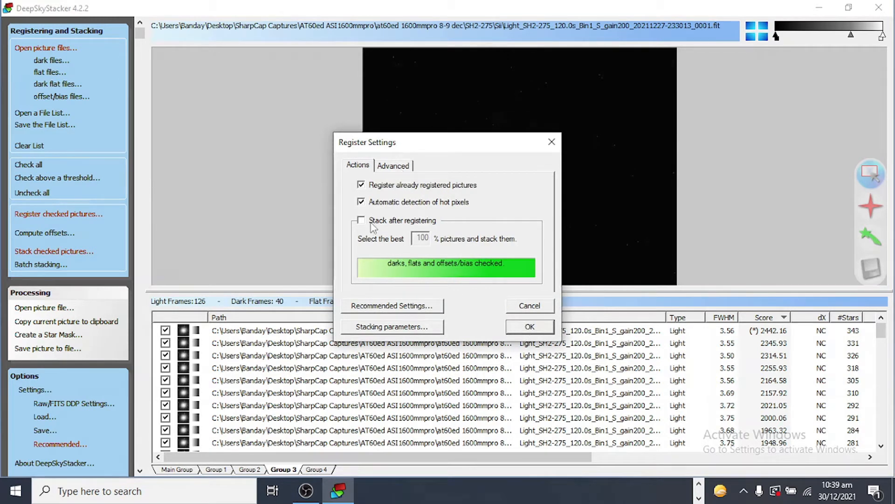
pyautogui.click(530, 328)
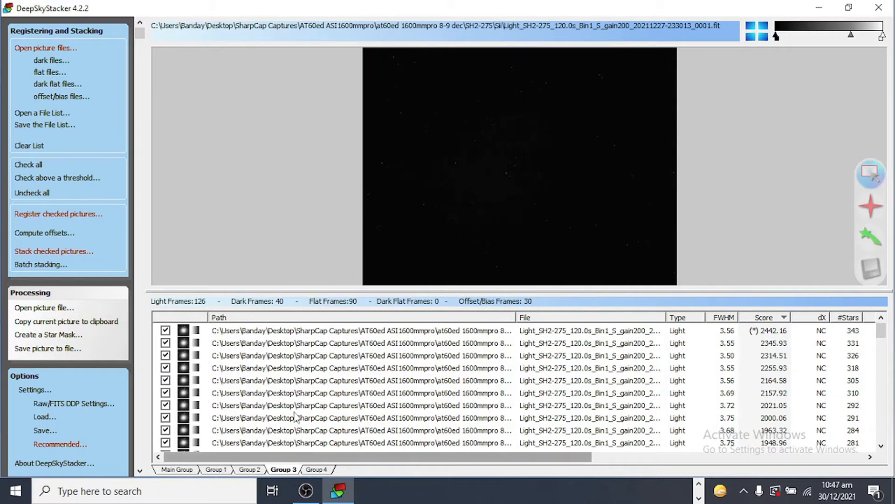
pyautogui.click(251, 469)
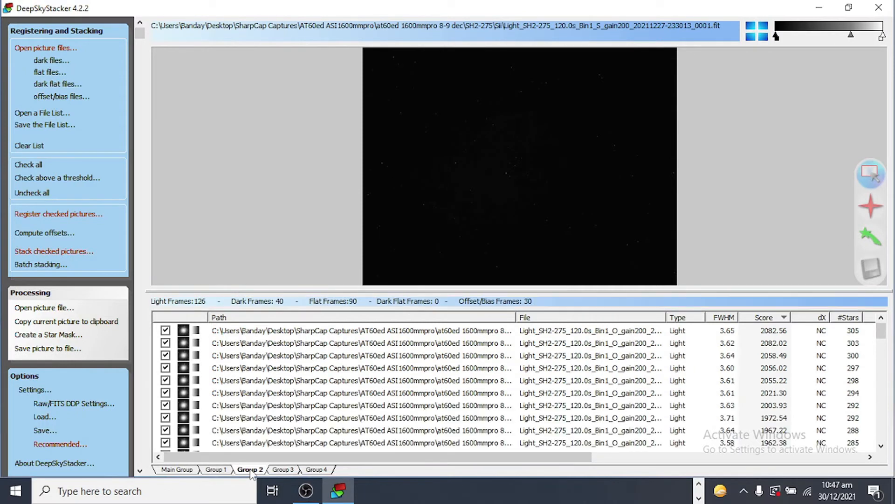
pyautogui.click(220, 471)
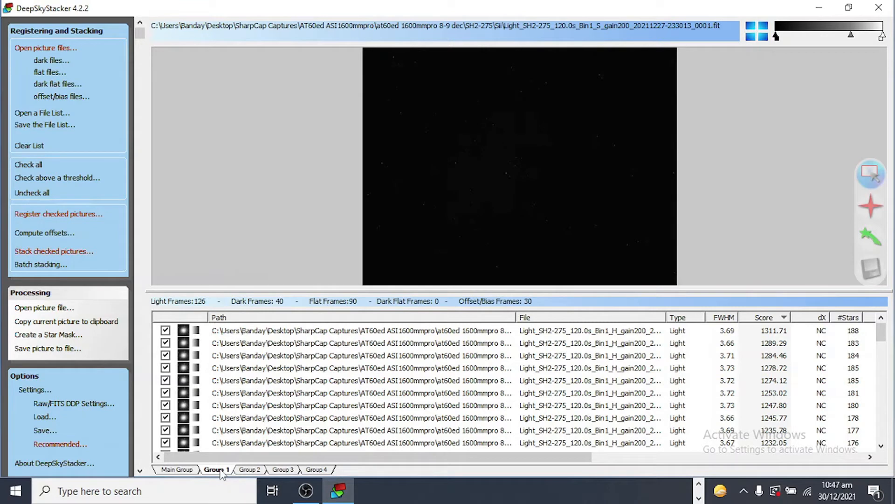
# Uncheck all the light and flat frames in Group 2
pyautogui.click(193, 470)
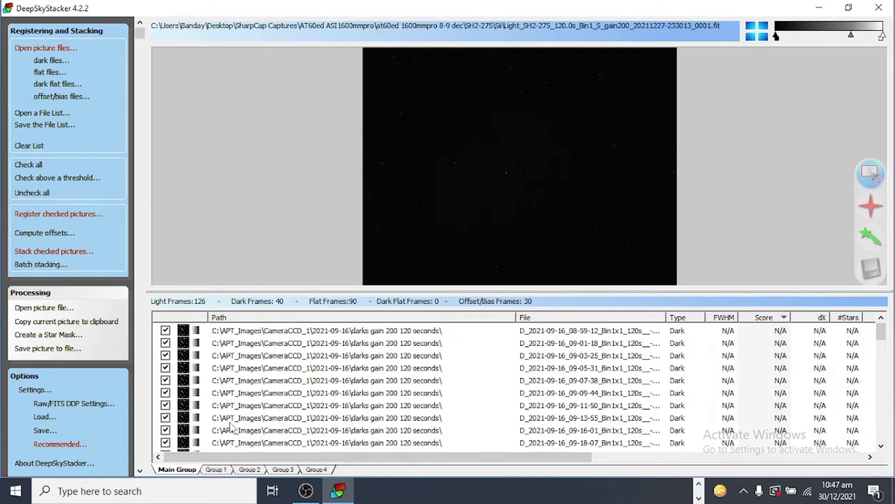
pyautogui.click(224, 472)
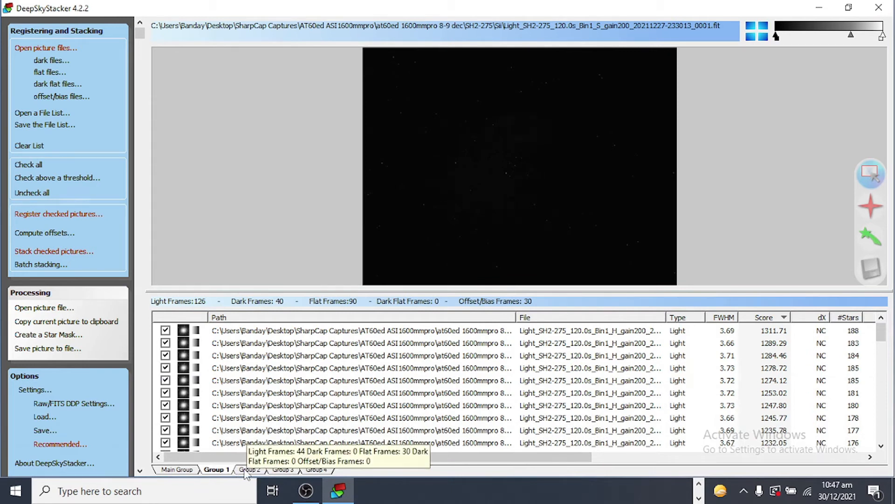
pyautogui.click(246, 472)
pyautogui.click(331, 332)
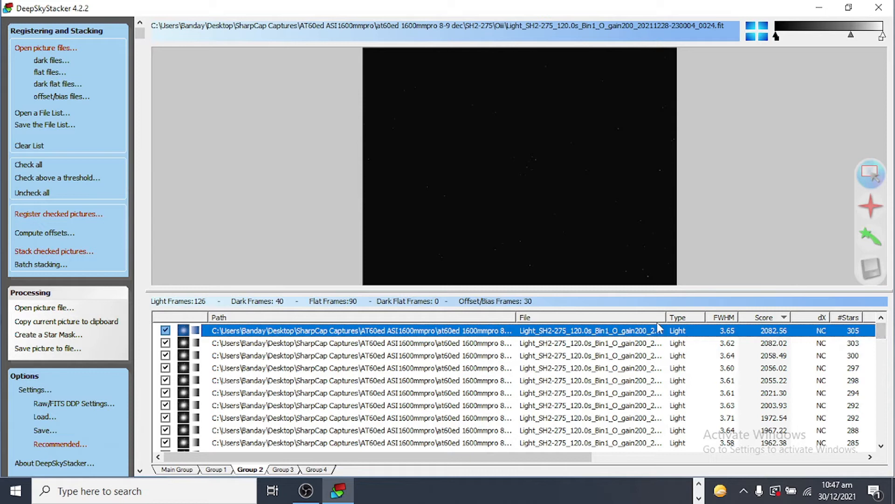
pyautogui.moveTo(881, 332); pyautogui.dragTo(883, 456)
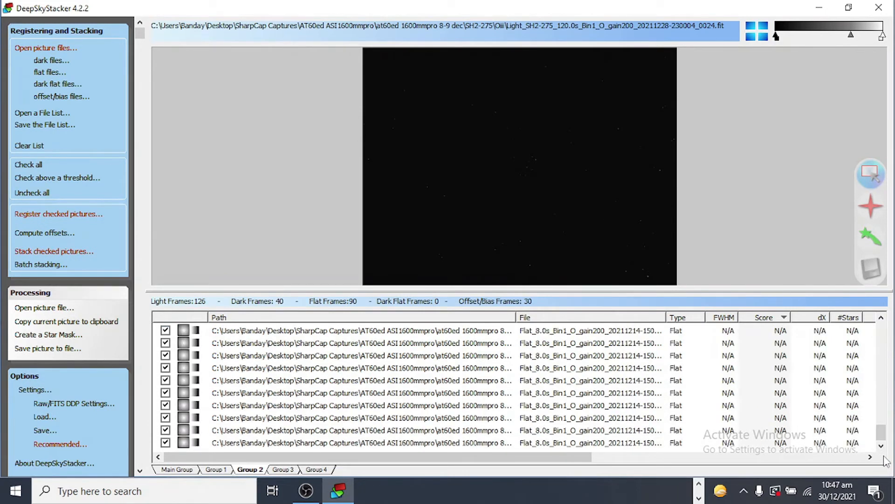
pyautogui.keyDown('shift'); pyautogui.click(494, 443); pyautogui.keyUp('shift')
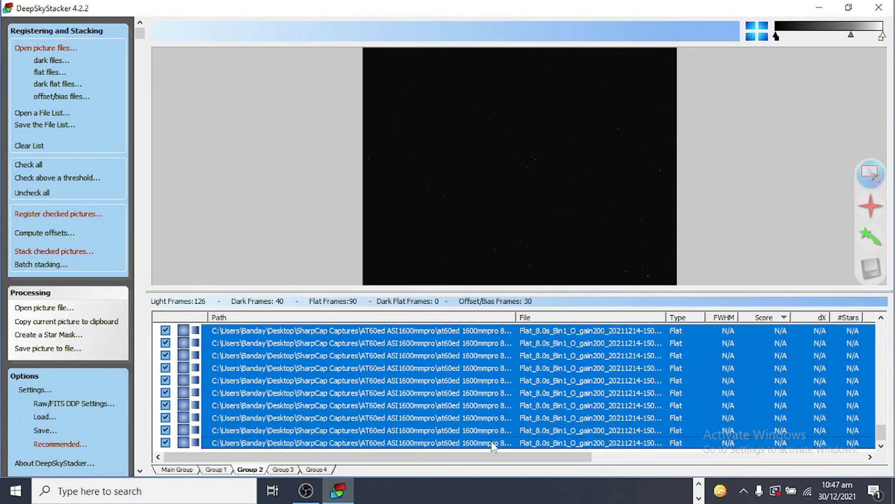
pyautogui.rightClick(479, 393)
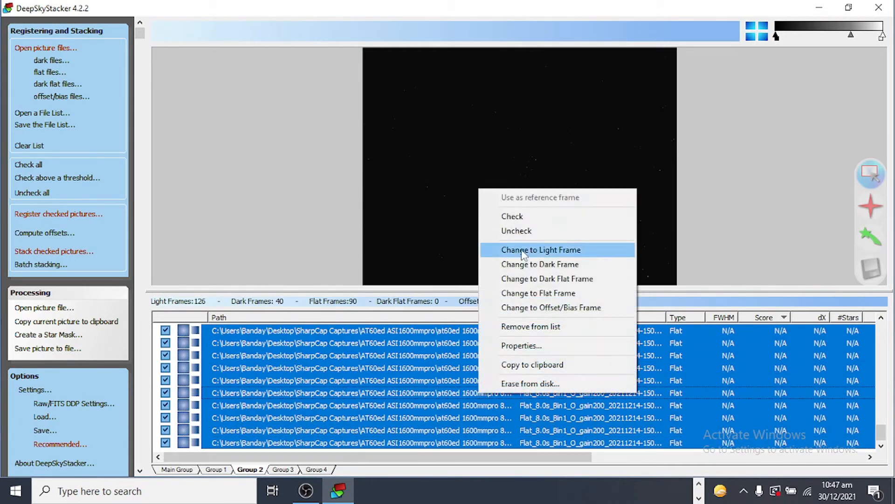
pyautogui.click(532, 231)
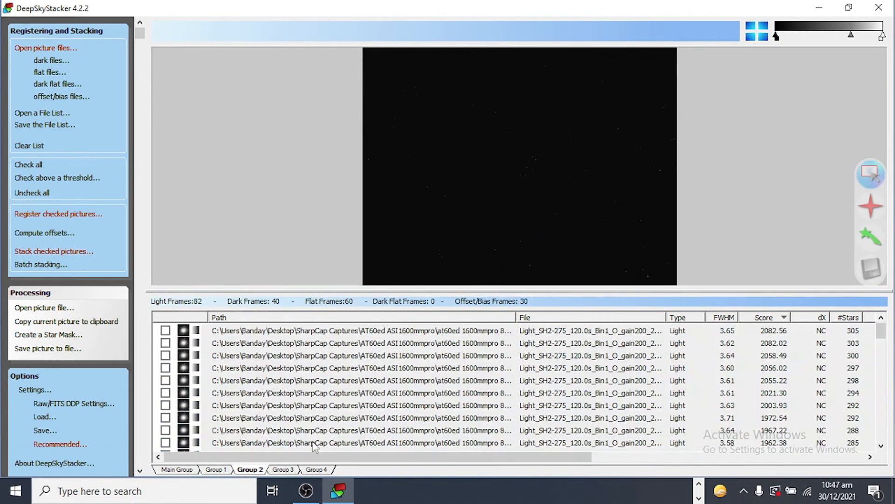
# Uncheck all the light and flat frames in Group 3
pyautogui.click(288, 470)
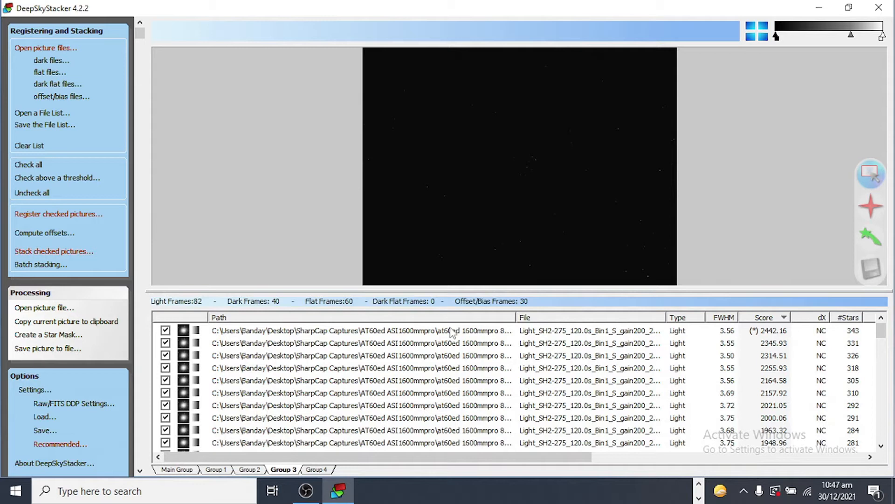
pyautogui.click(451, 332)
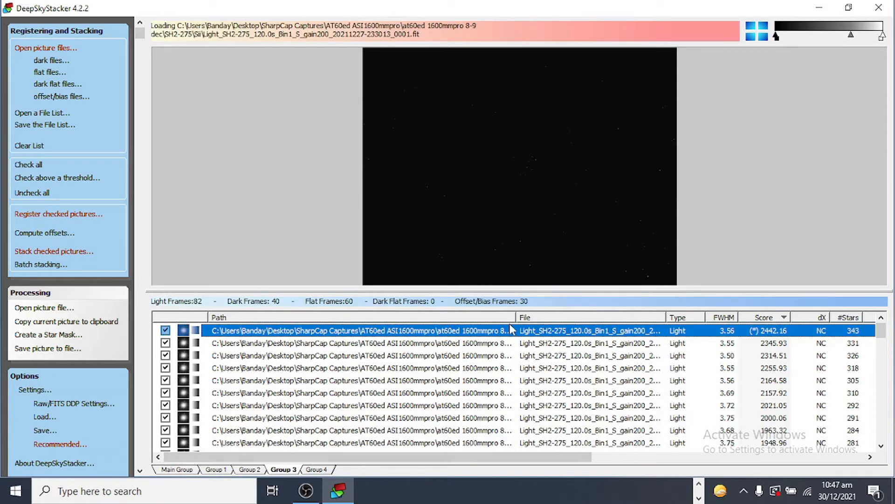
pyautogui.moveTo(885, 332); pyautogui.dragTo(883, 454)
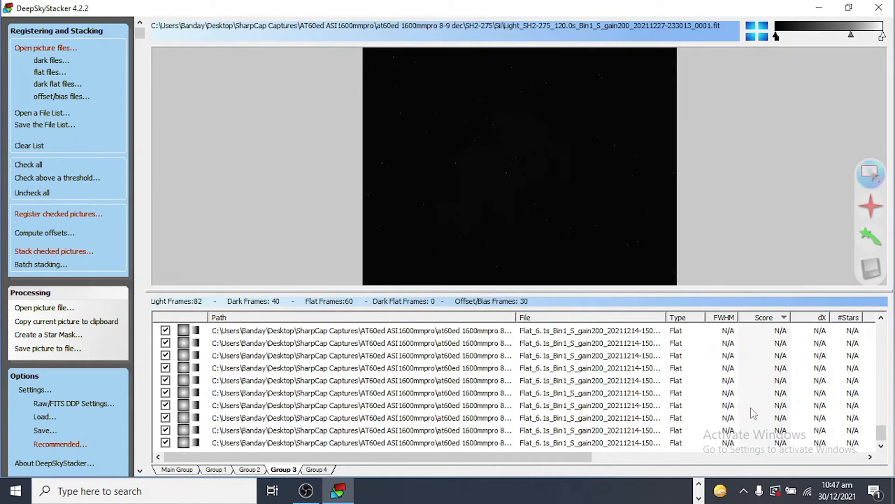
pyautogui.keyDown('shift'); pyautogui.click(463, 443); pyautogui.keyUp('shift')
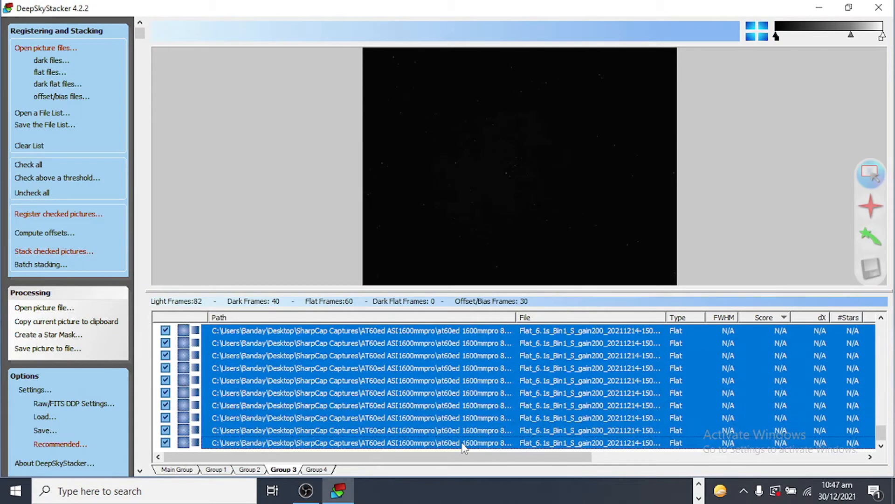
pyautogui.rightClick(455, 410)
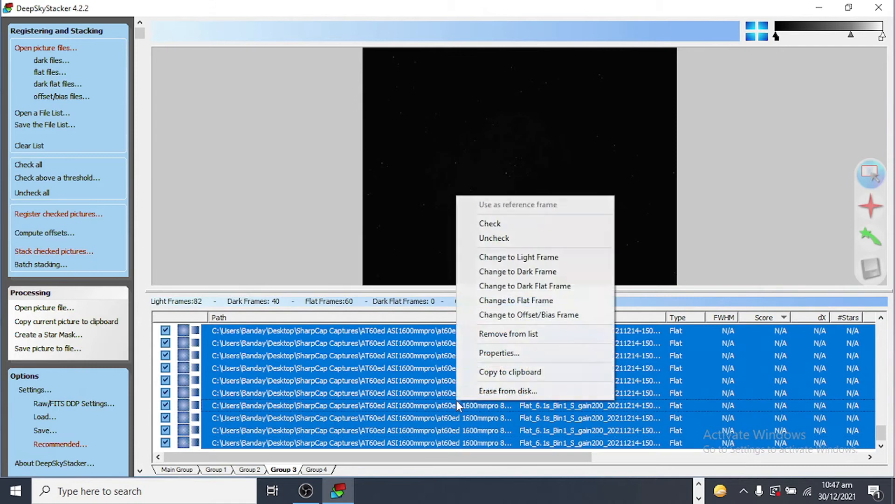
pyautogui.click(509, 239)
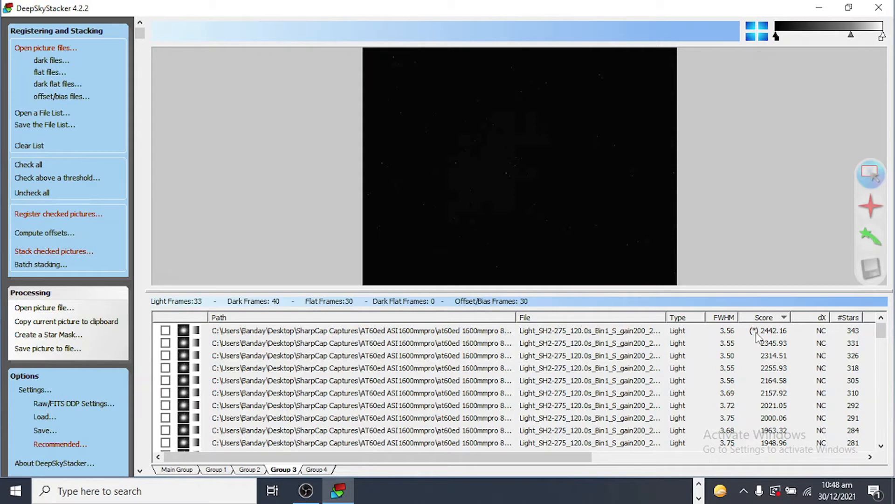
# Stack the checked Group 1 frames, reviewing the recommended settings before starting the stack
pyautogui.click(216, 469)
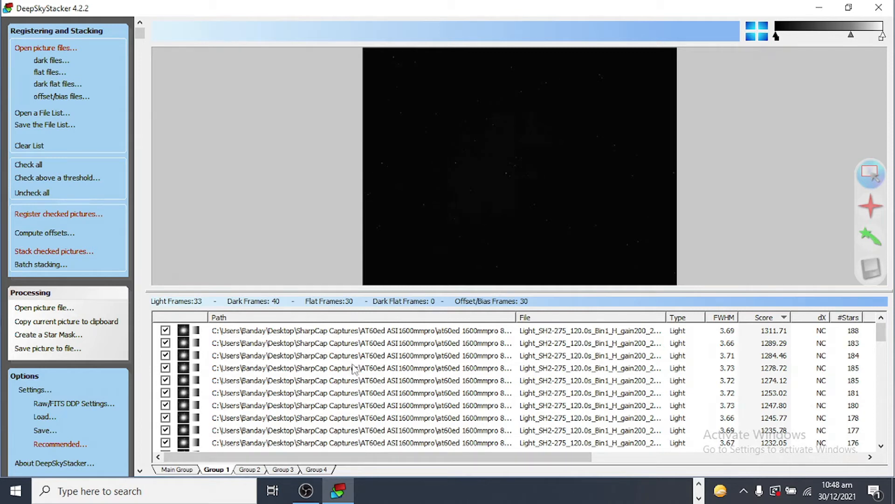
pyautogui.click(185, 471)
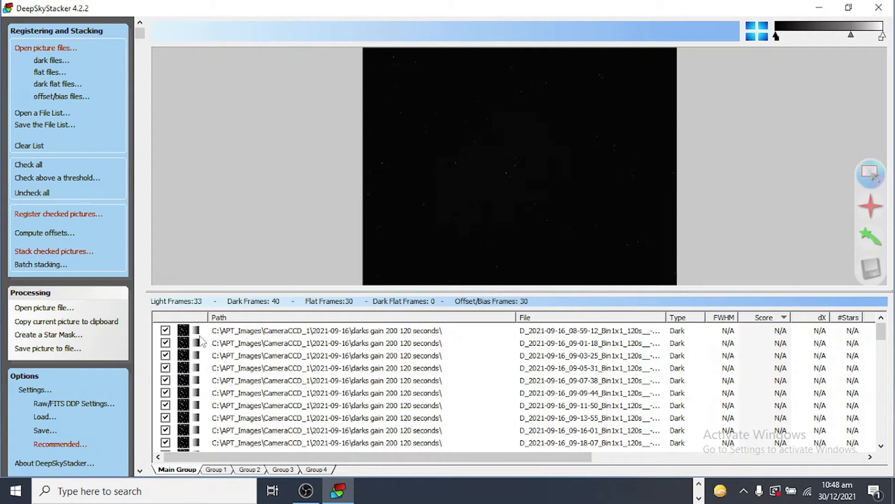
pyautogui.click(216, 469)
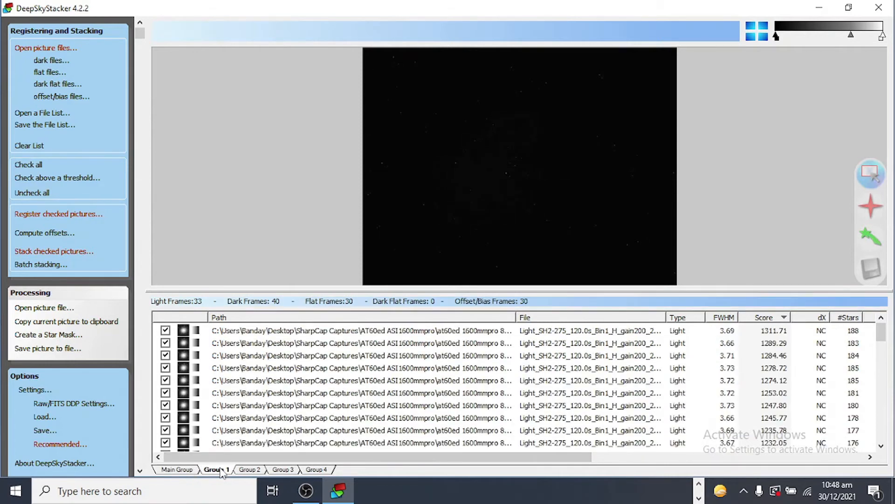
pyautogui.click(45, 252)
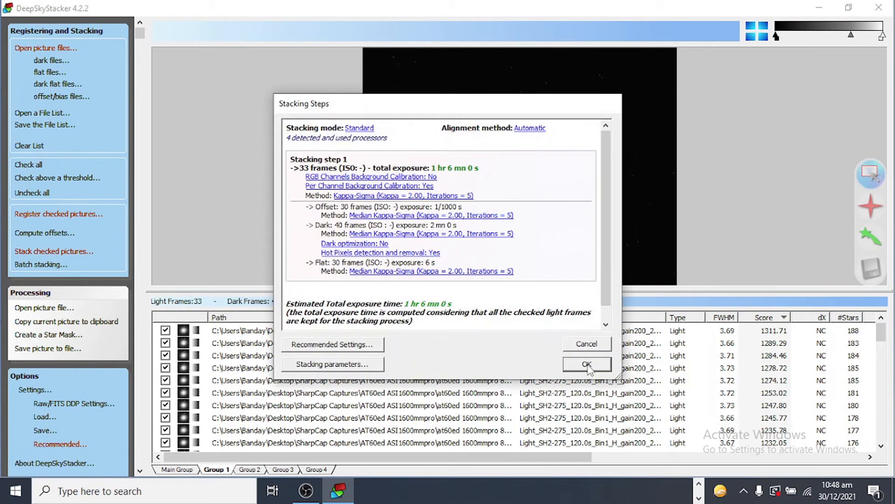
pyautogui.click(381, 345)
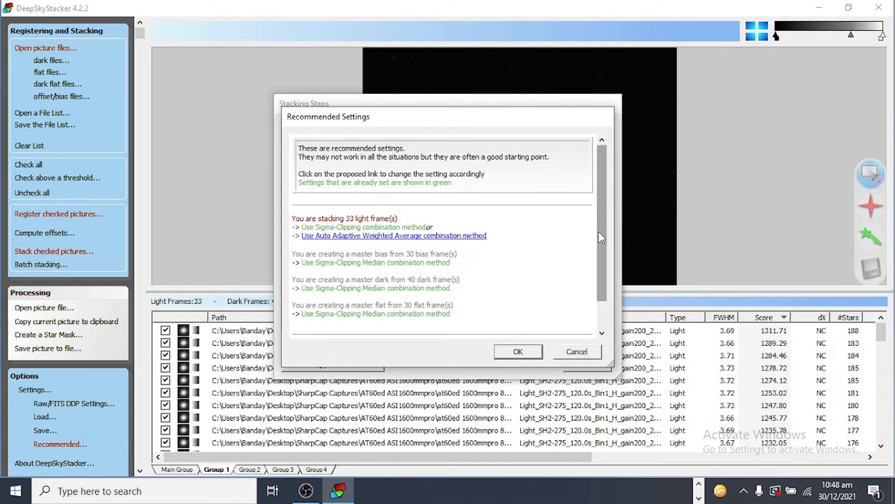
pyautogui.scroll(-2, 605, 238)
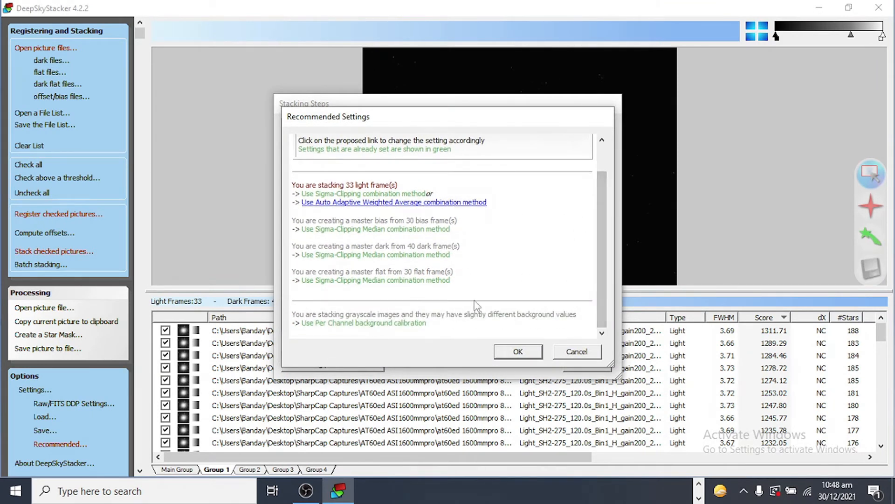
pyautogui.click(516, 353)
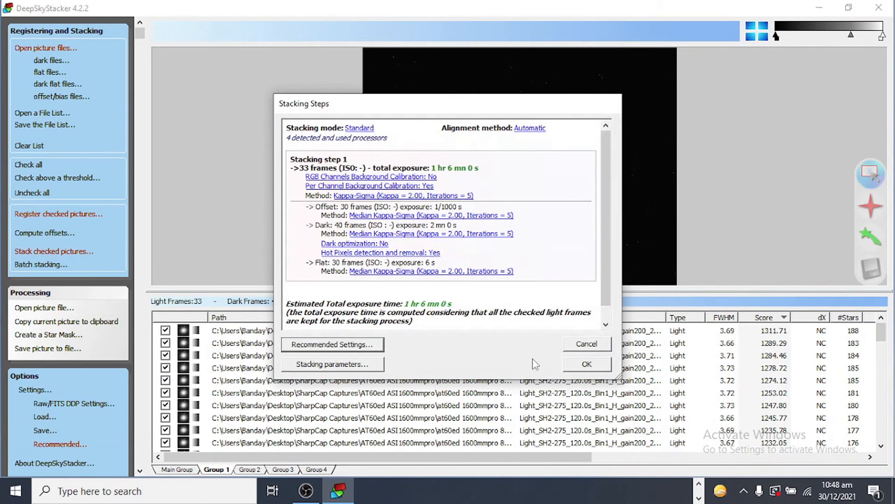
pyautogui.click(575, 368)
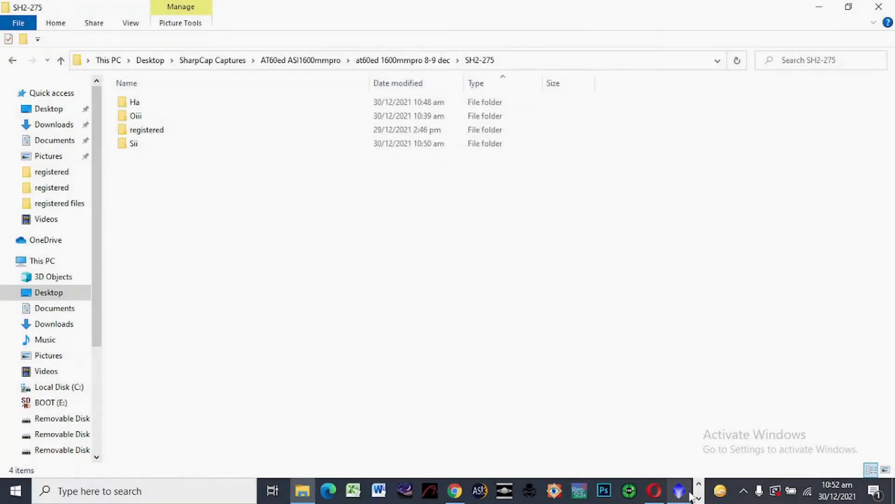
# Copy the Autosave stacked file from the Sii folder into the SH2-275 registered folder
pyautogui.click(338, 490)
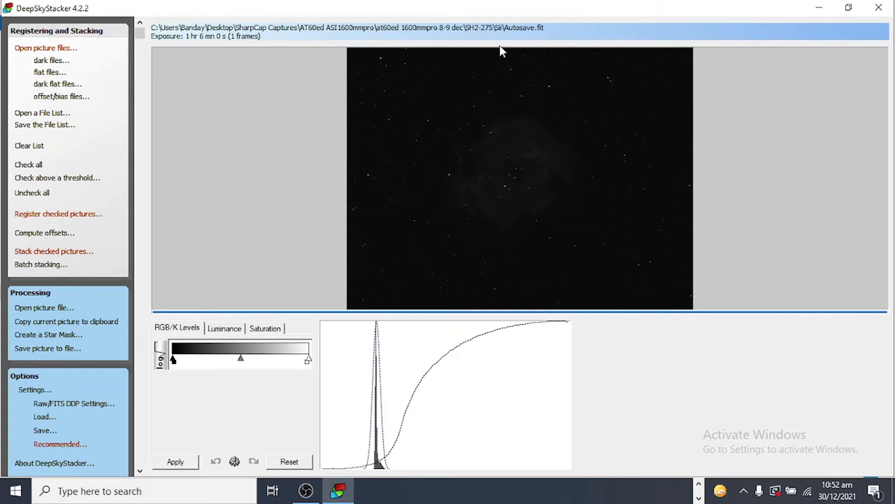
pyautogui.click(698, 484)
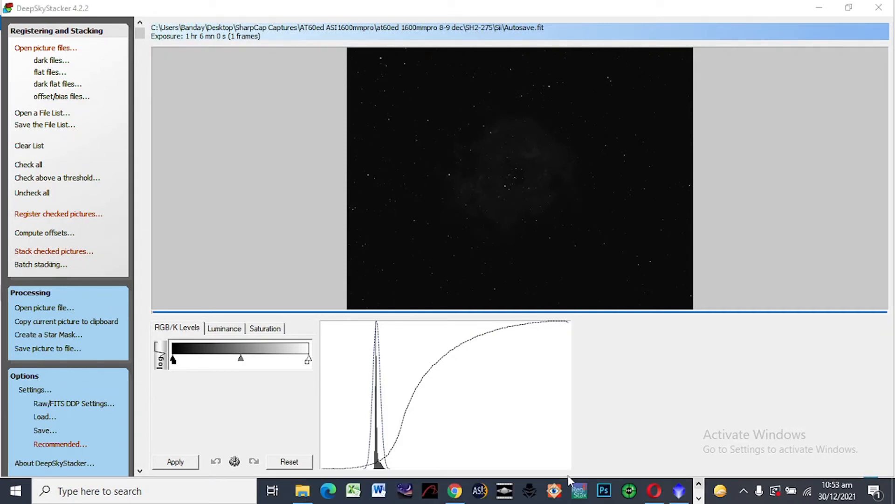
pyautogui.click(303, 491)
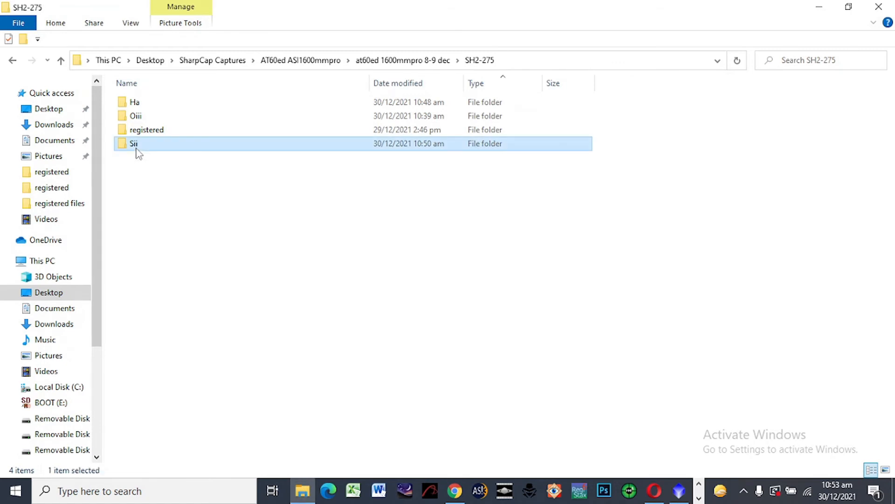
pyautogui.doubleClick(136, 149)
pyautogui.click(151, 105)
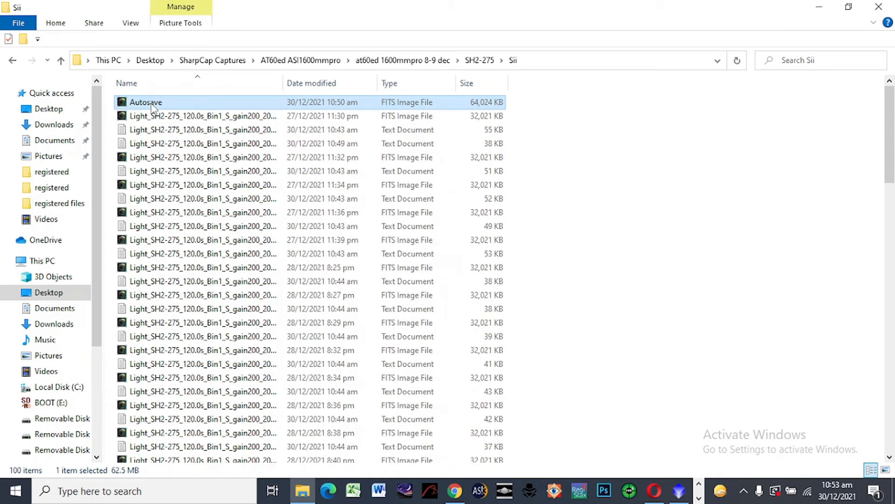
pyautogui.click(60, 63)
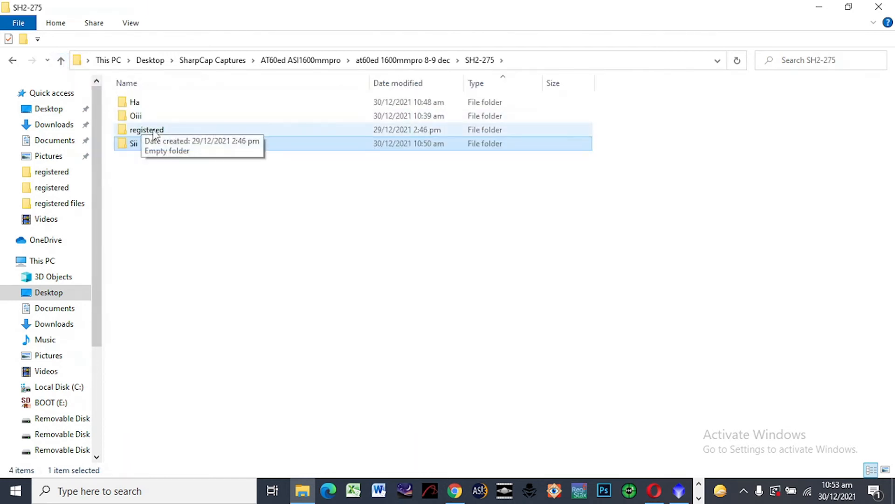
pyautogui.click(161, 133)
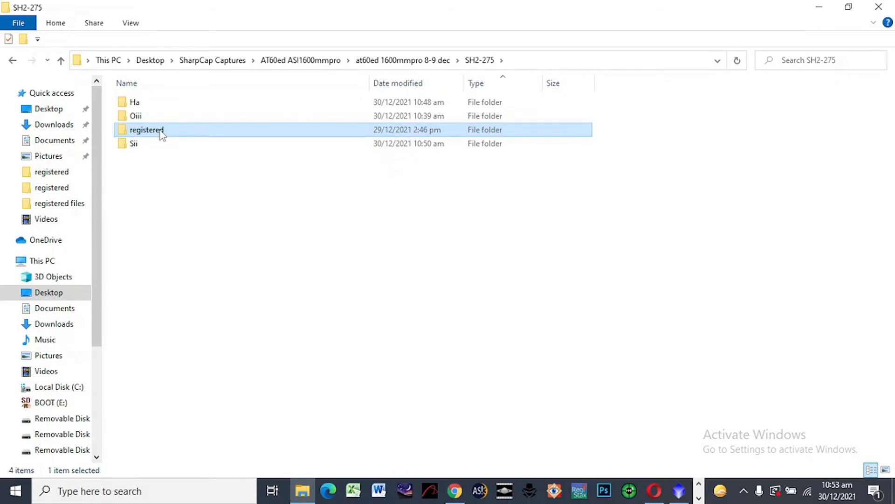
pyautogui.doubleClick(162, 132)
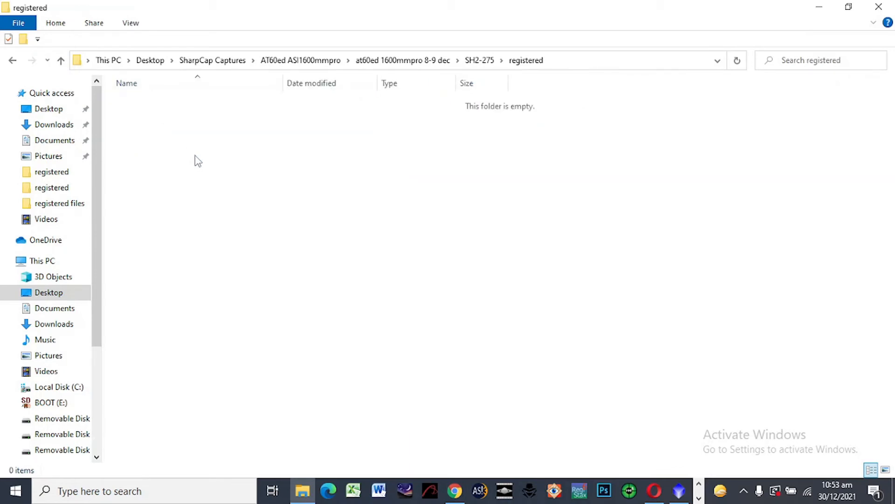
pyautogui.hotkey('ctrl', 'v')
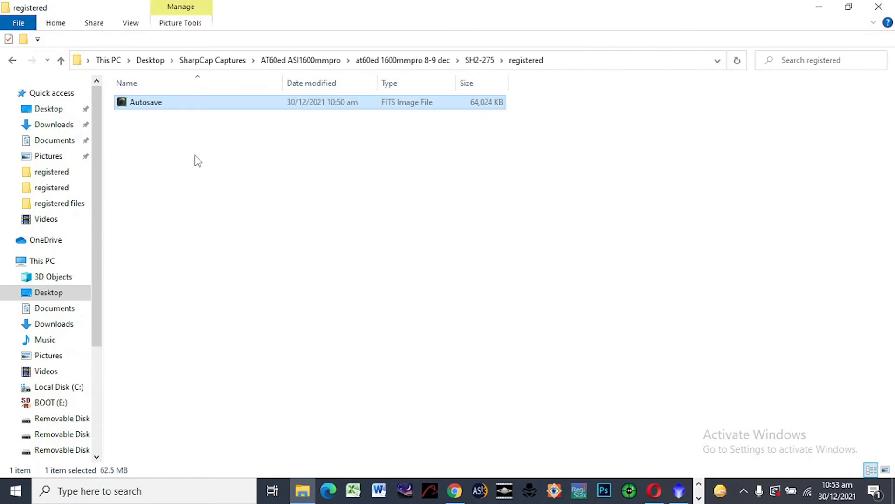
# Rename the pasted Autosave file as Ha
pyautogui.rightClick(164, 98)
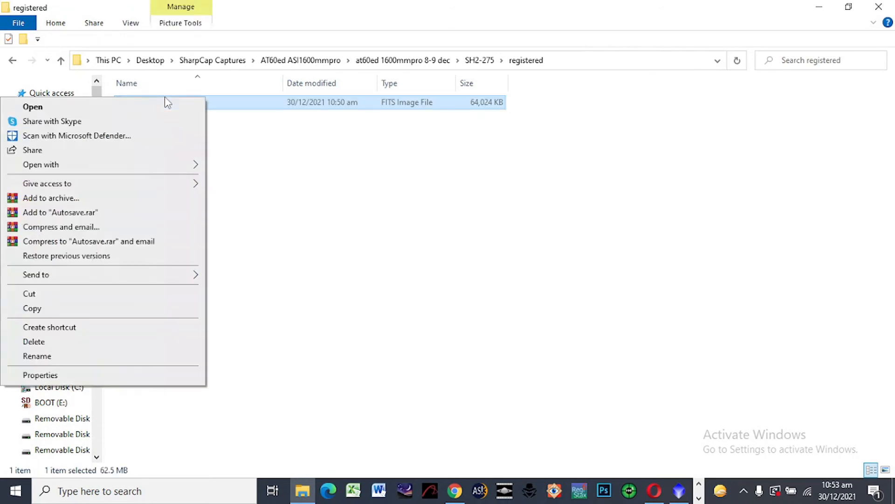
pyautogui.click(161, 358)
pyautogui.write('Ha')
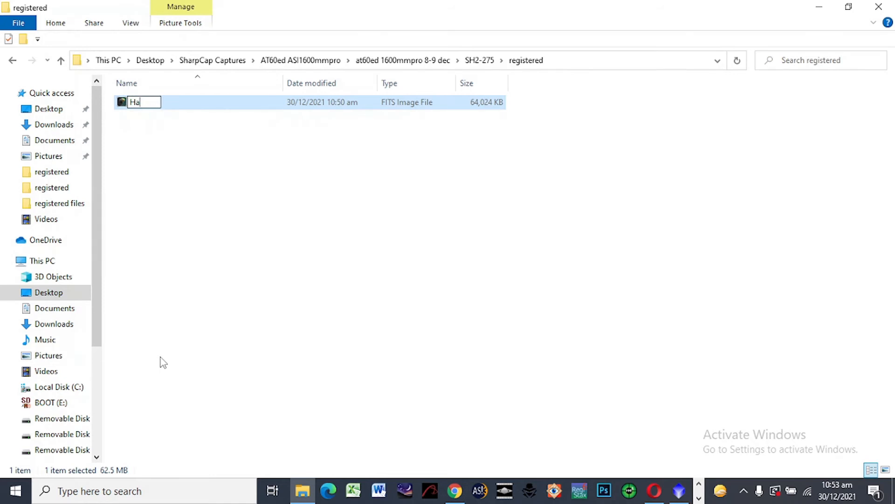
pyautogui.click(261, 242)
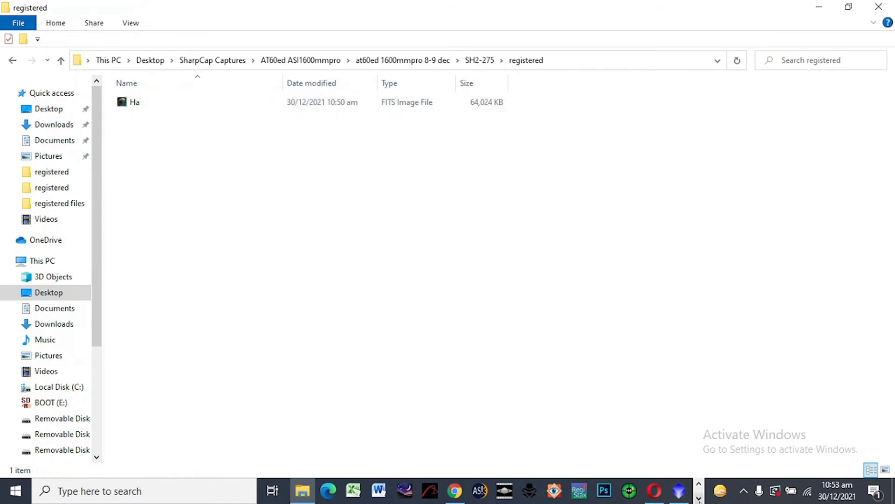
# Switch back to DeepSkyStacker and return to the registering and stacking file list
pyautogui.click(699, 499)
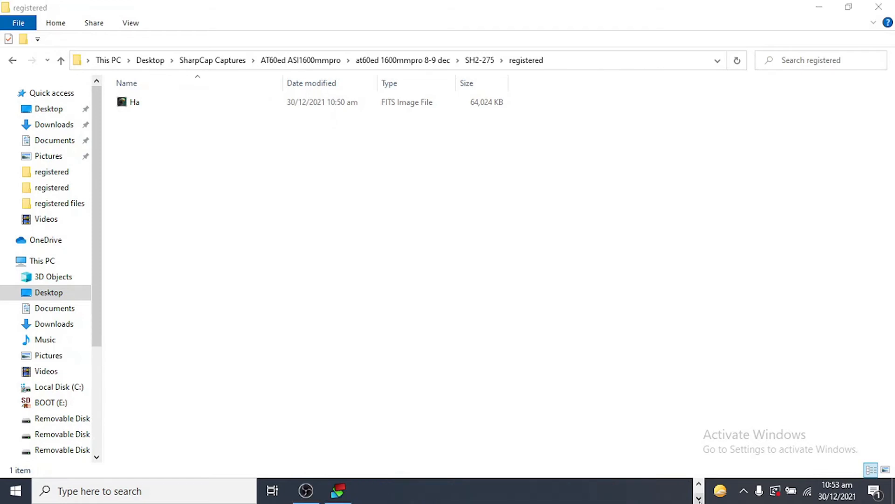
pyautogui.click(339, 490)
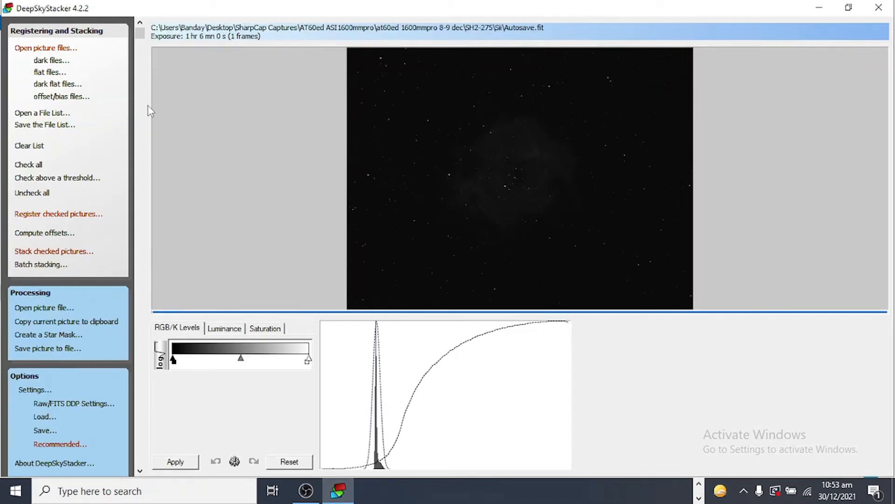
pyautogui.click(84, 33)
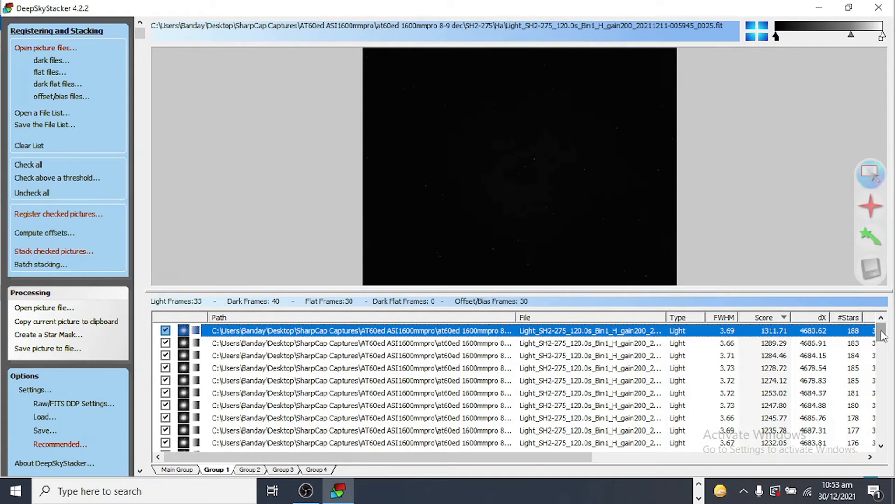
# Uncheck every frame in Group 1
pyautogui.moveTo(881, 332); pyautogui.dragTo(883, 449)
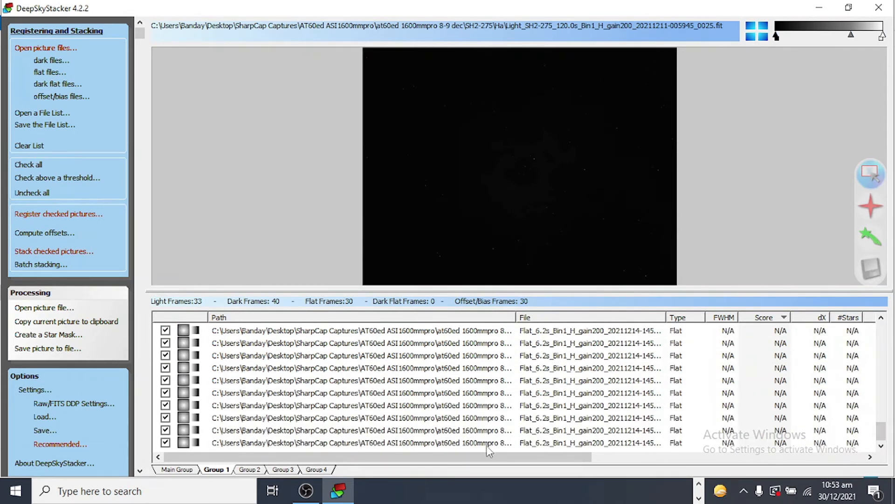
pyautogui.hotkey('ctrl', 'a')
pyautogui.rightClick(467, 393)
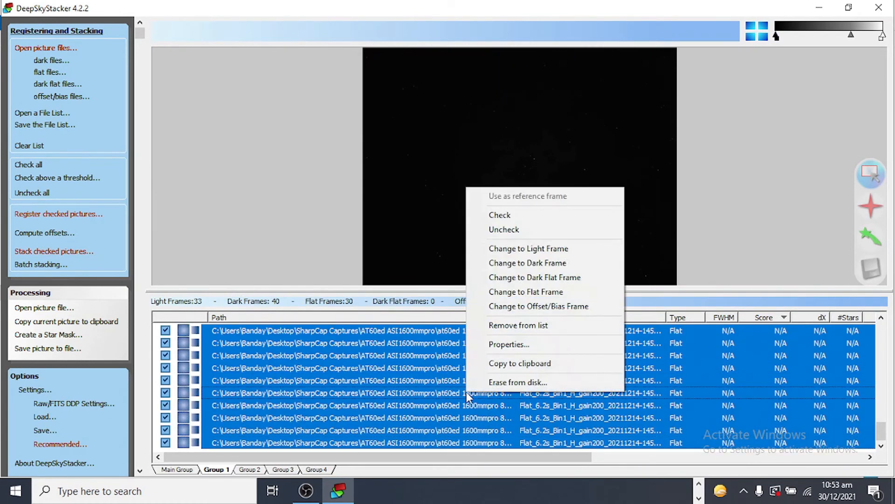
pyautogui.click(500, 229)
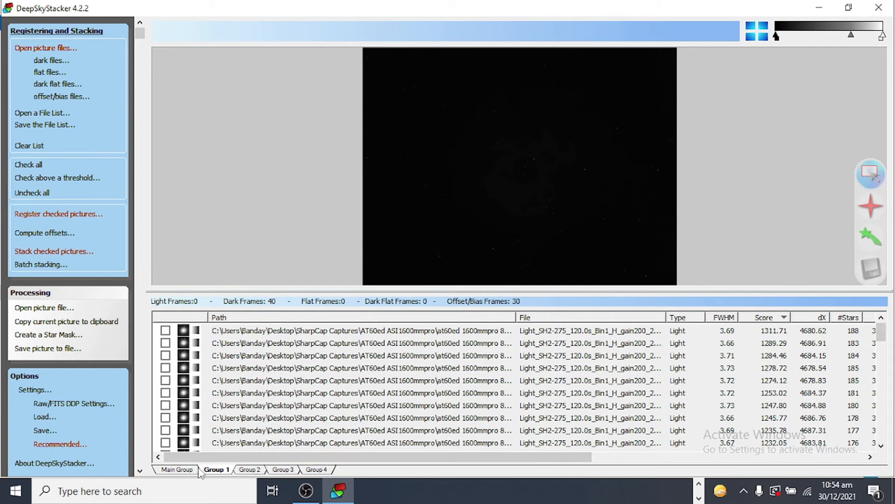
# Switch to Group 2 and check all of its light and flat frames
pyautogui.click(184, 470)
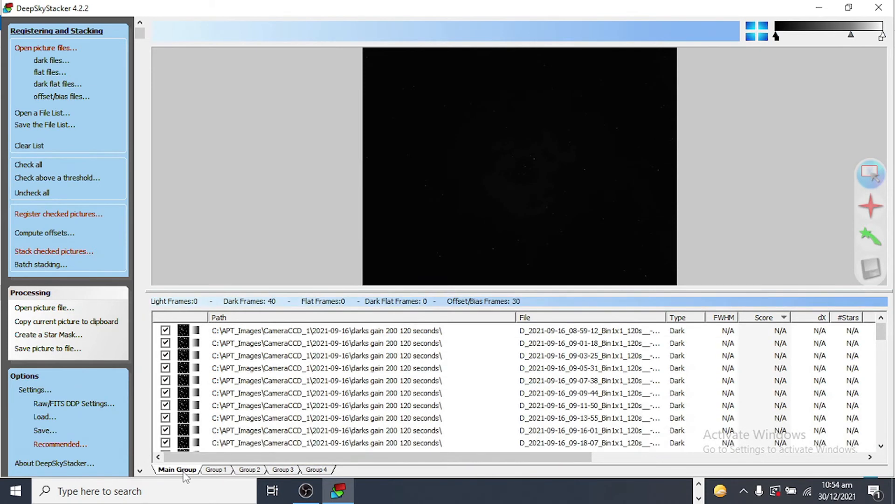
pyautogui.click(216, 470)
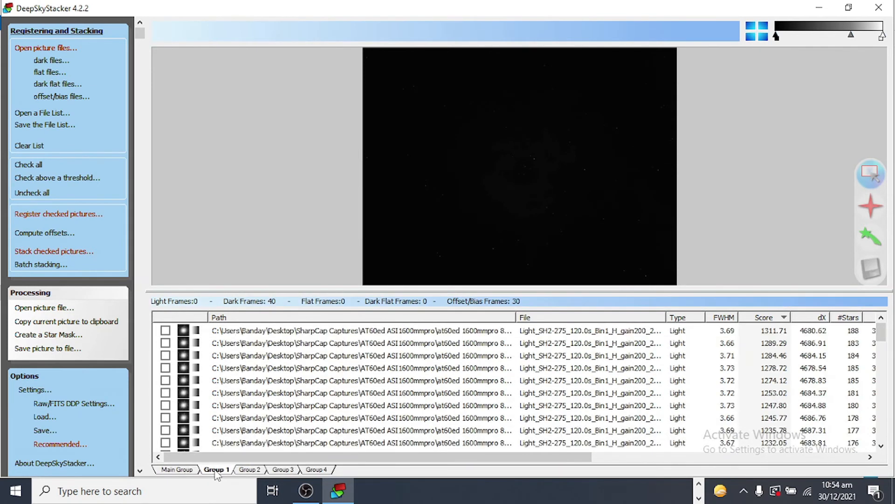
pyautogui.click(250, 470)
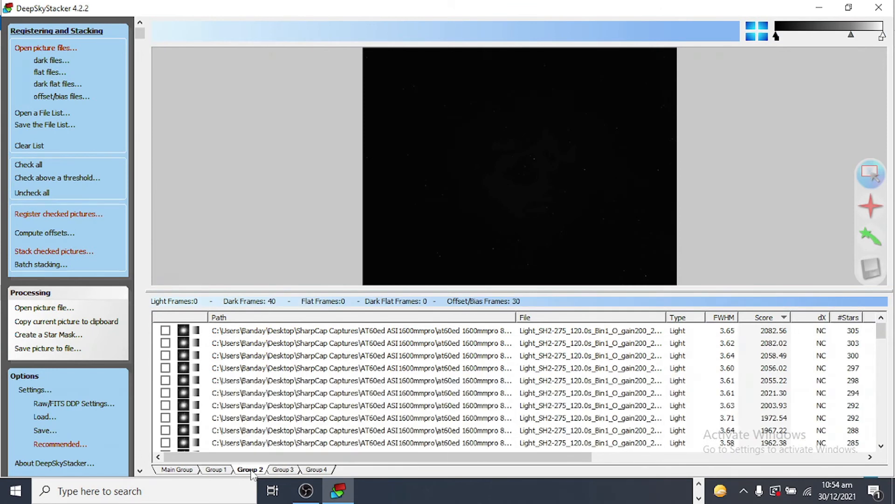
pyautogui.click(373, 334)
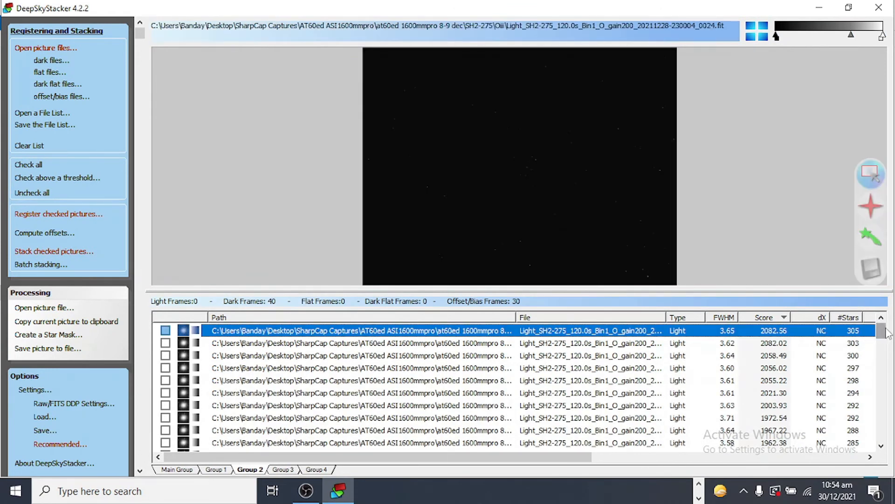
pyautogui.moveTo(887, 334); pyautogui.dragTo(885, 453)
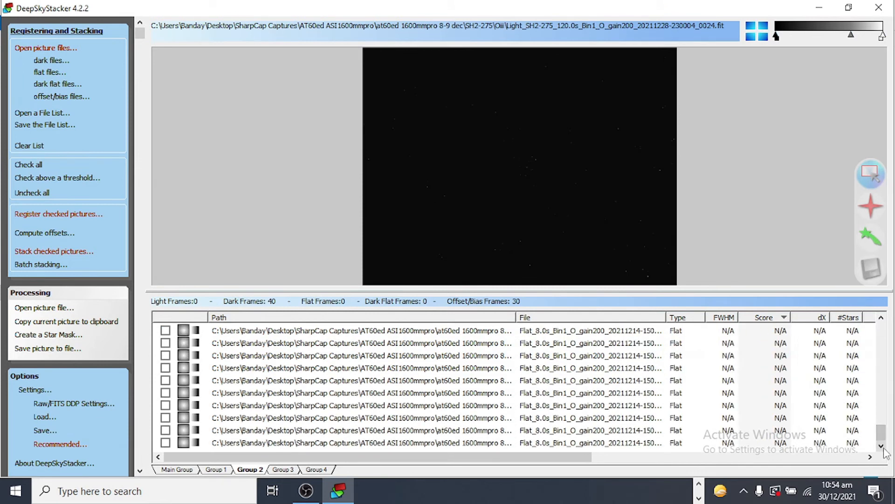
pyautogui.keyDown('shift'); pyautogui.click(504, 446); pyautogui.keyUp('shift')
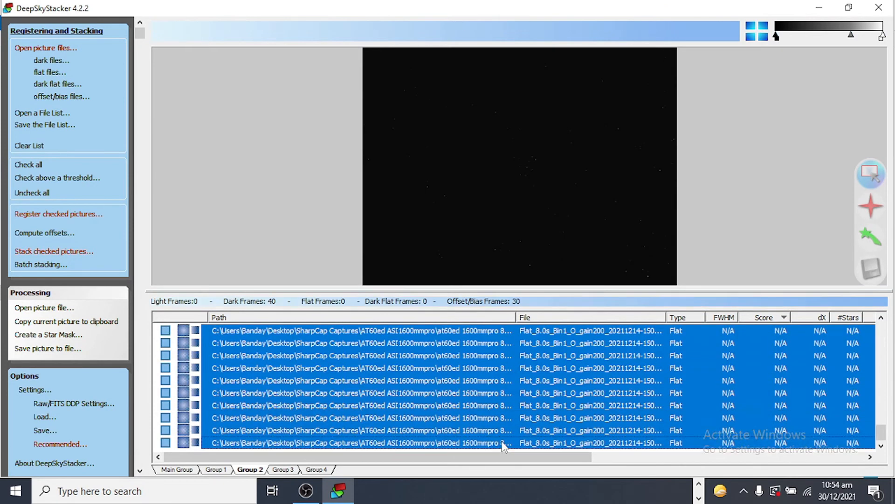
pyautogui.rightClick(491, 415)
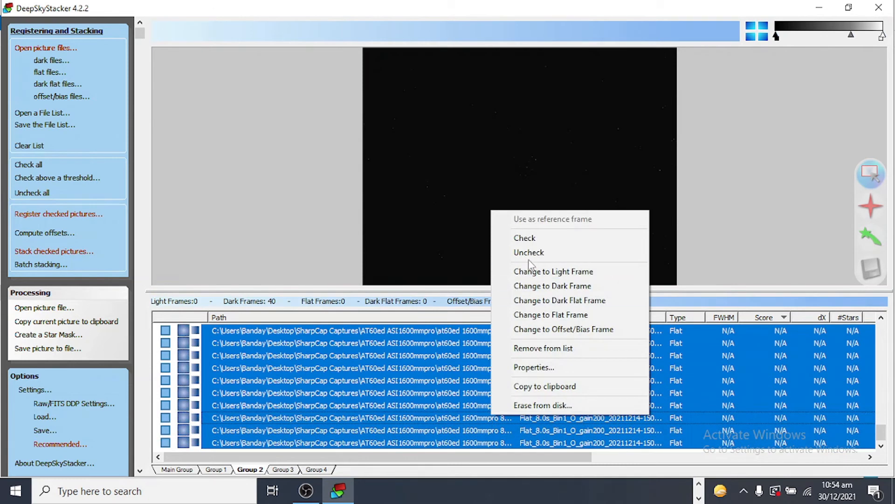
pyautogui.click(537, 240)
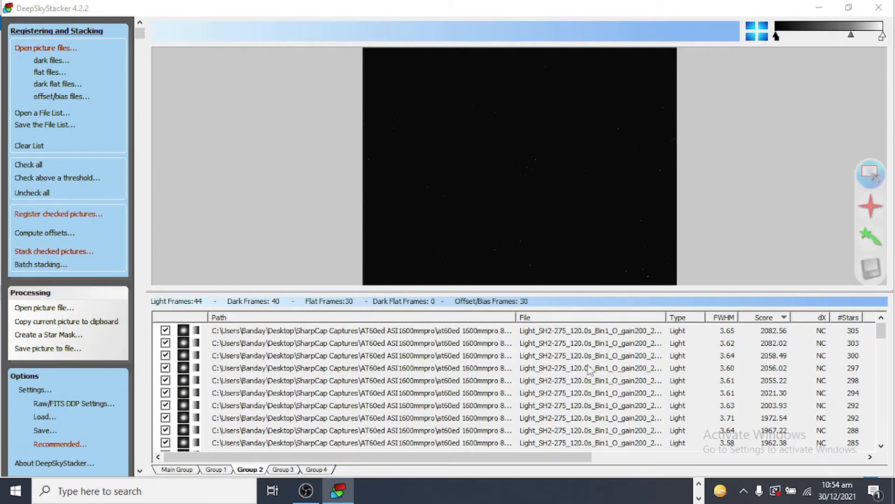
# Stack the checked Group 2 frames with the default stacking steps
pyautogui.click(61, 254)
pyautogui.click(592, 367)
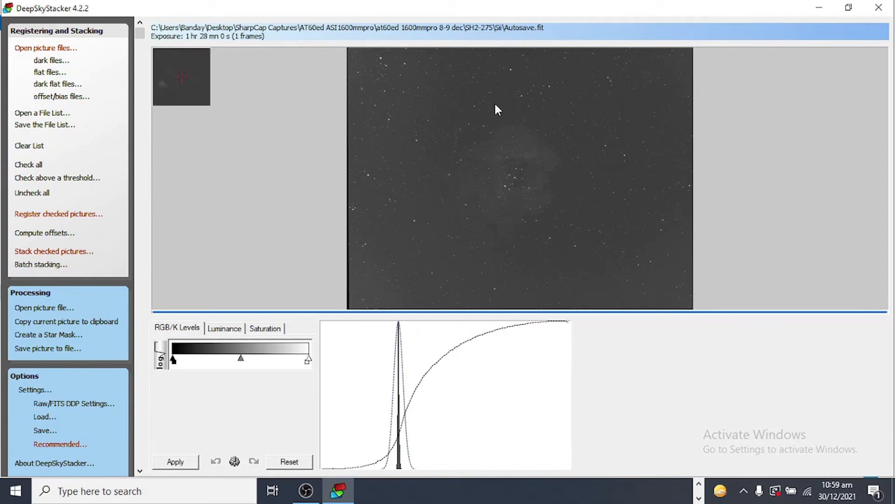
# Copy the Autosave stacked file from the Sii folder into the SH2-275 registered folder
pyautogui.click(700, 484)
pyautogui.click(304, 493)
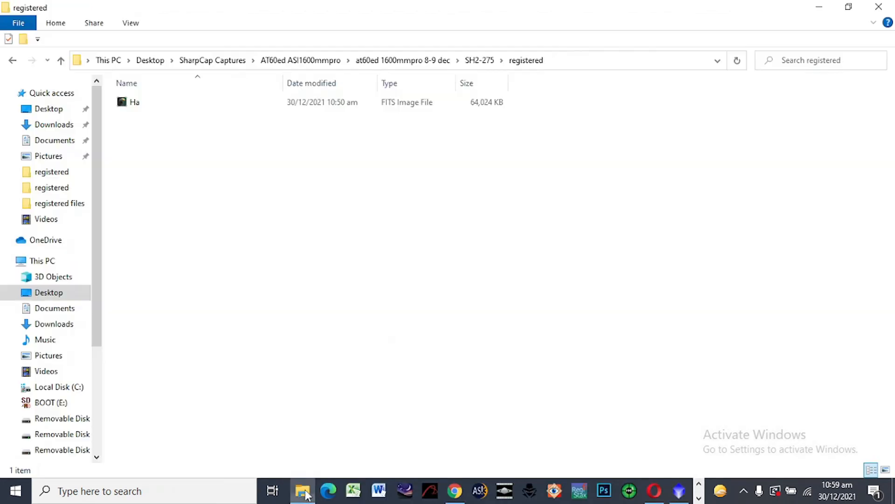
pyautogui.click(60, 61)
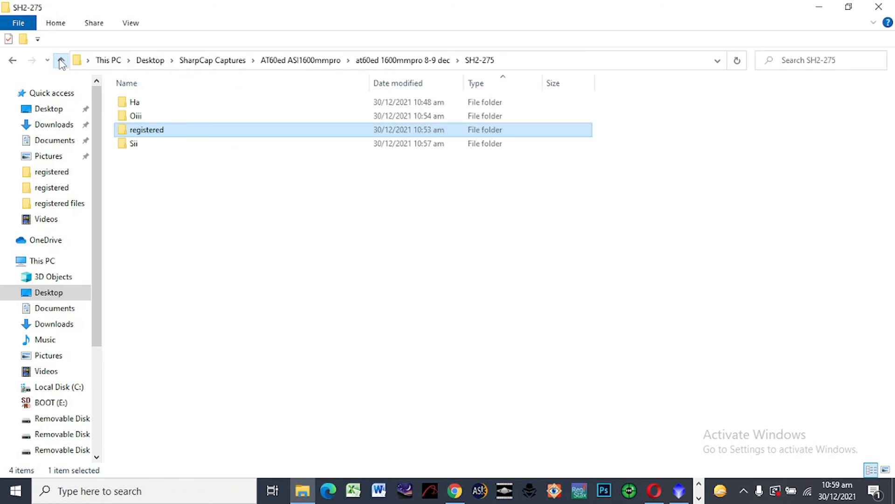
pyautogui.doubleClick(135, 145)
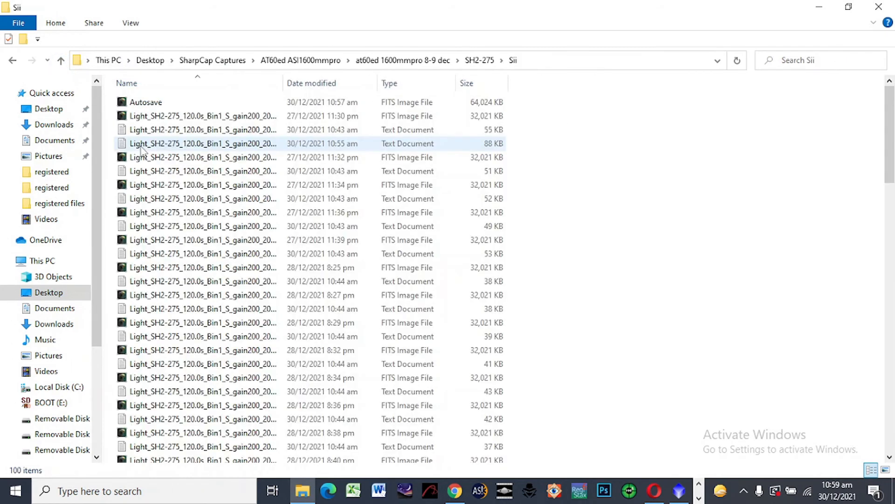
pyautogui.click(158, 106)
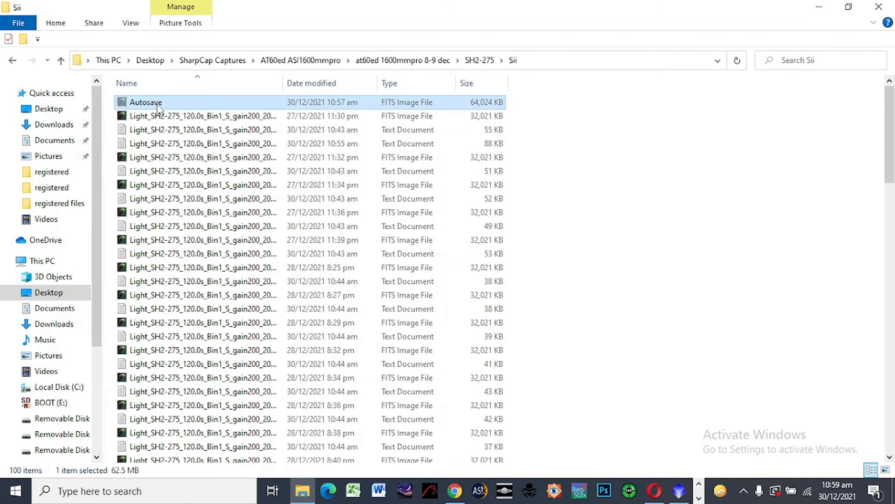
pyautogui.click(61, 62)
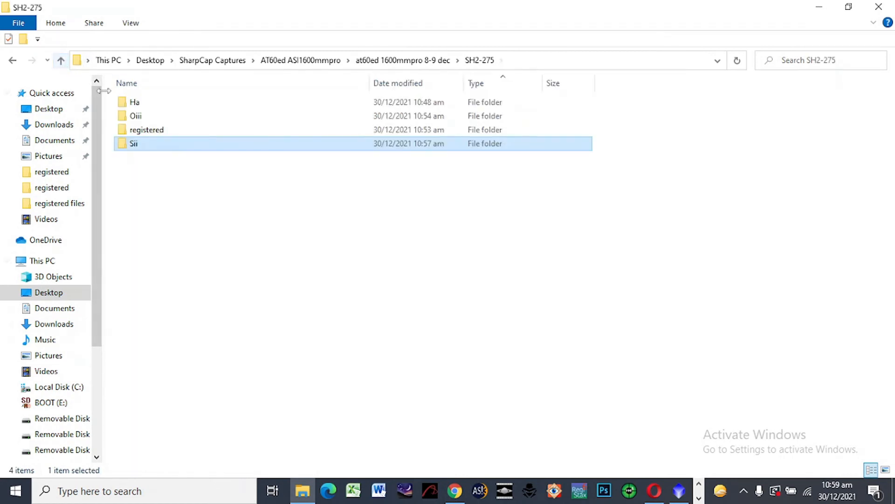
pyautogui.doubleClick(146, 131)
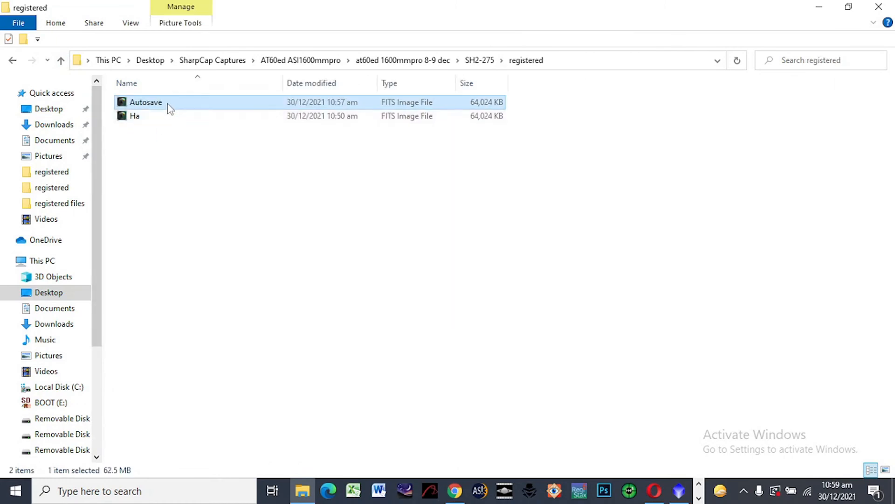
# Rename the pasted Autosave file as Oiii
pyautogui.rightClick(169, 106)
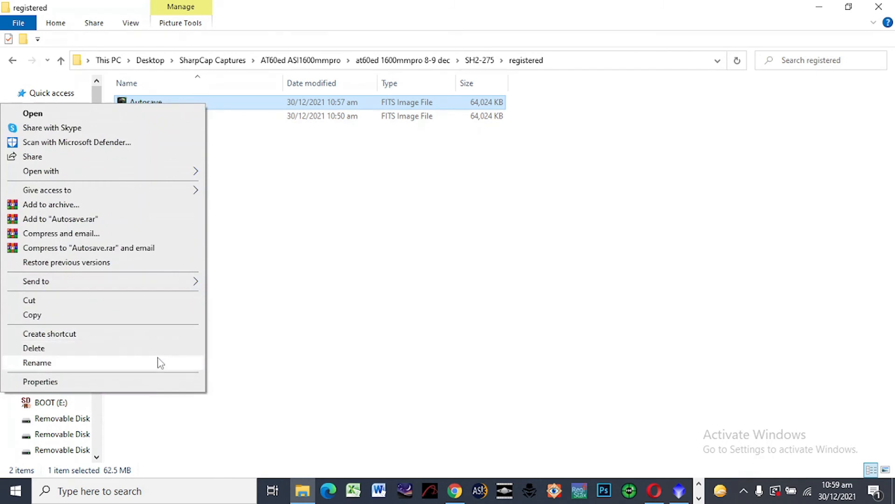
pyautogui.click(159, 362)
pyautogui.write('Oiii')
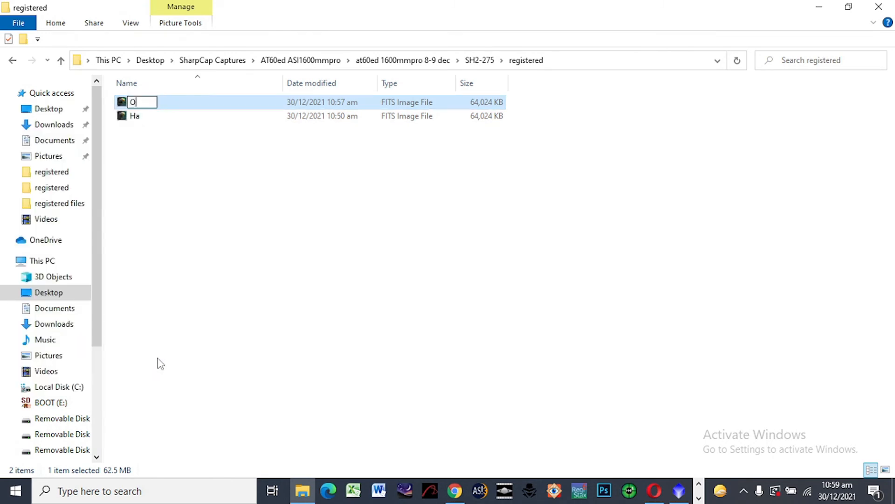
pyautogui.click(239, 270)
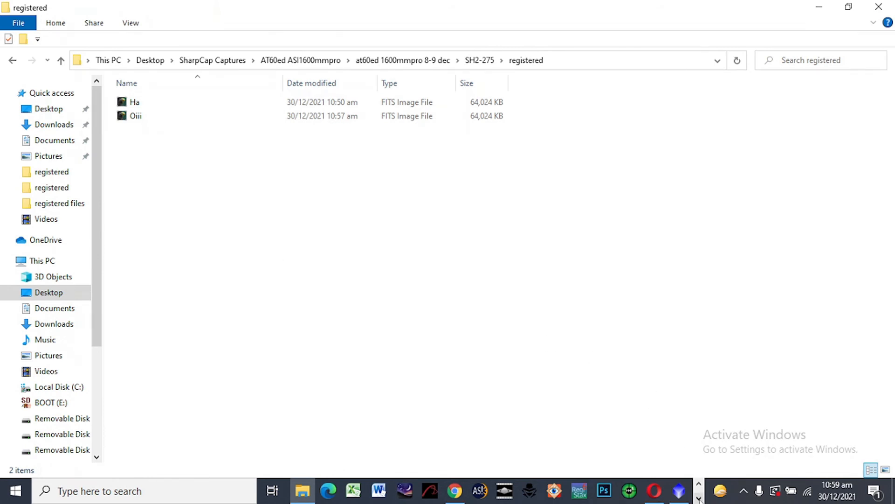
# Switch back to DeepSkyStacker and return to the registering and stacking file list
pyautogui.click(700, 498)
pyautogui.click(348, 495)
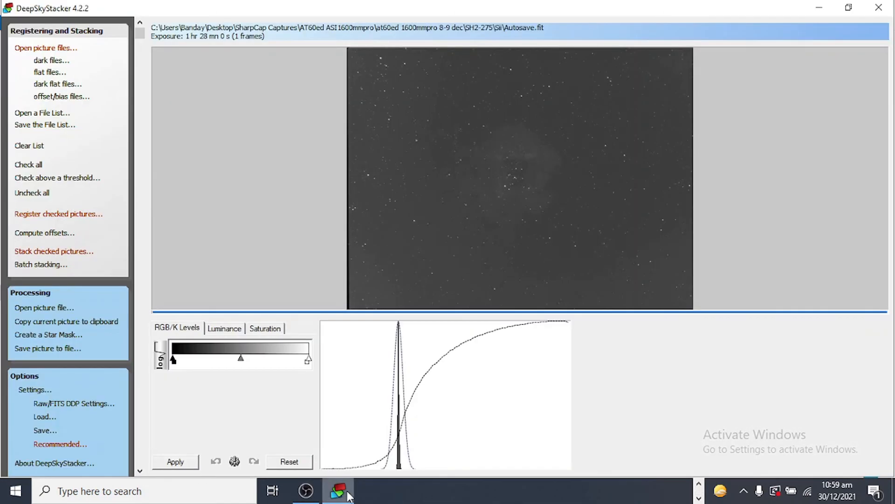
pyautogui.click(80, 33)
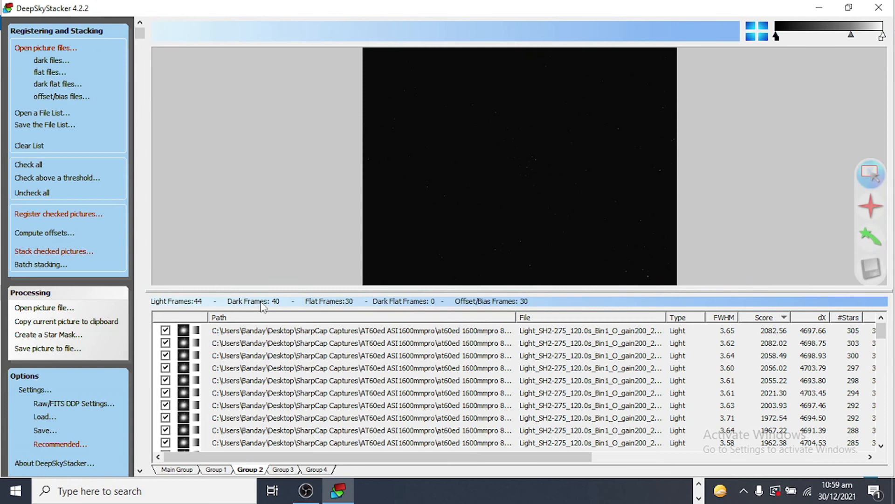
# Uncheck every frame in Group 2
pyautogui.click(310, 332)
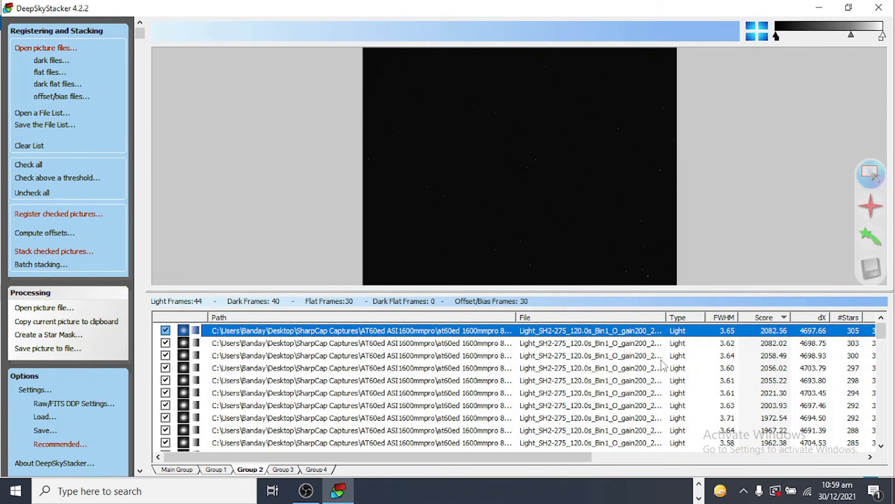
pyautogui.moveTo(882, 332); pyautogui.dragTo(888, 455)
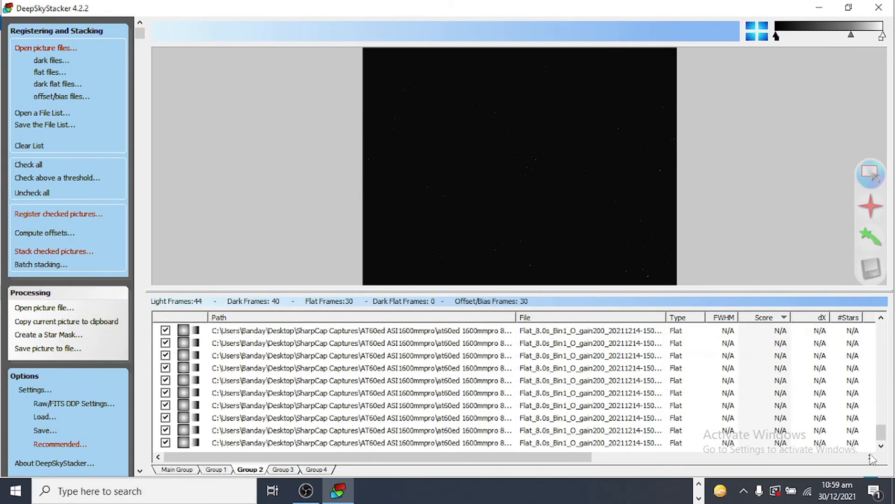
pyautogui.keyDown('shift'); pyautogui.click(471, 443); pyautogui.keyUp('shift')
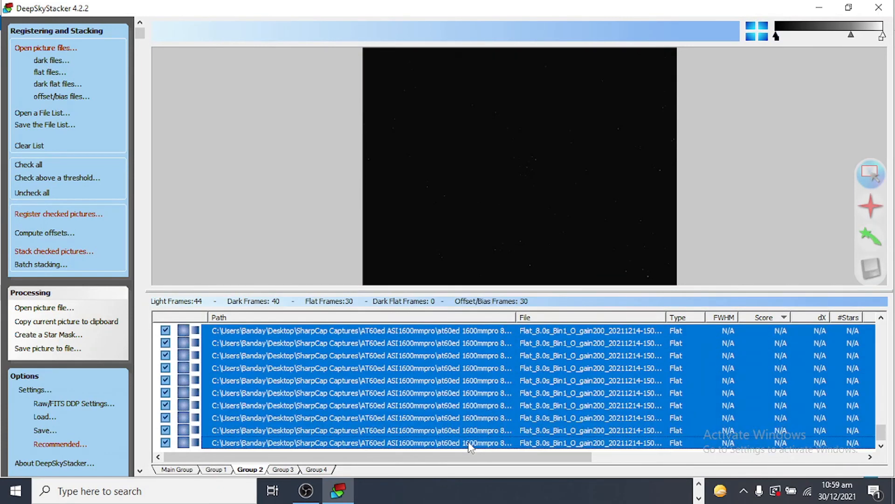
pyautogui.rightClick(466, 420)
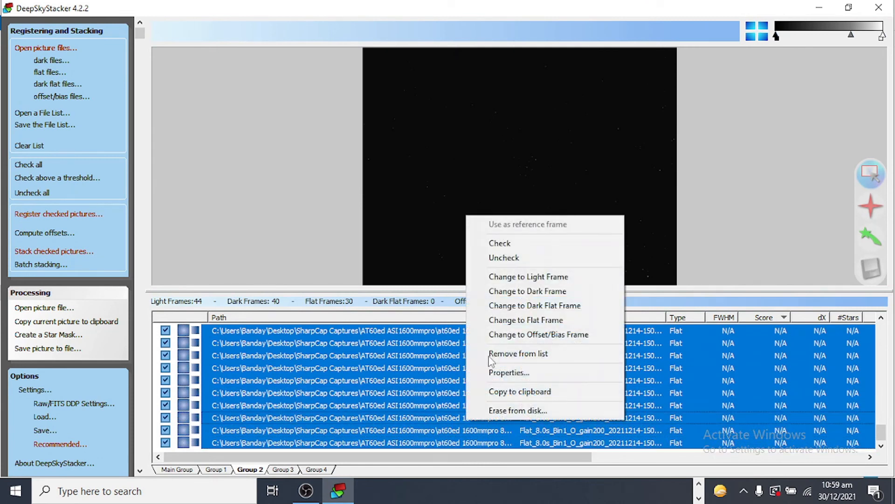
pyautogui.click(516, 257)
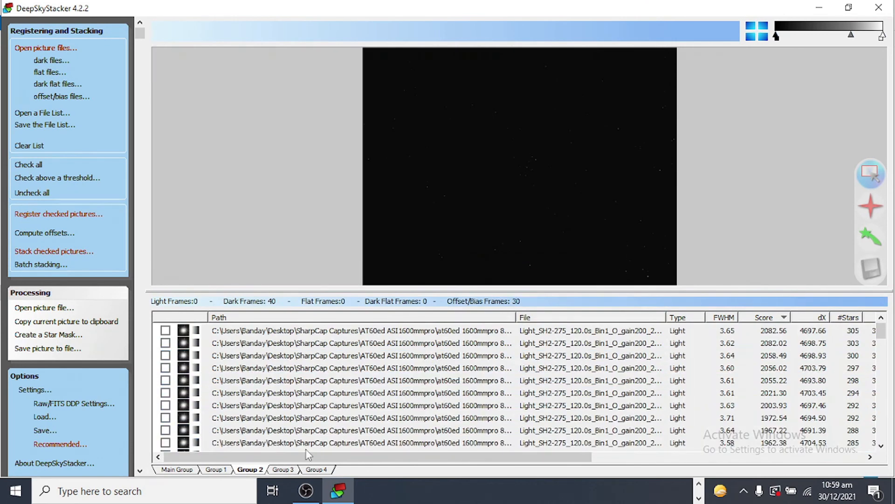
# Switch to Group 3 and check all of its light and flat frames
pyautogui.click(285, 471)
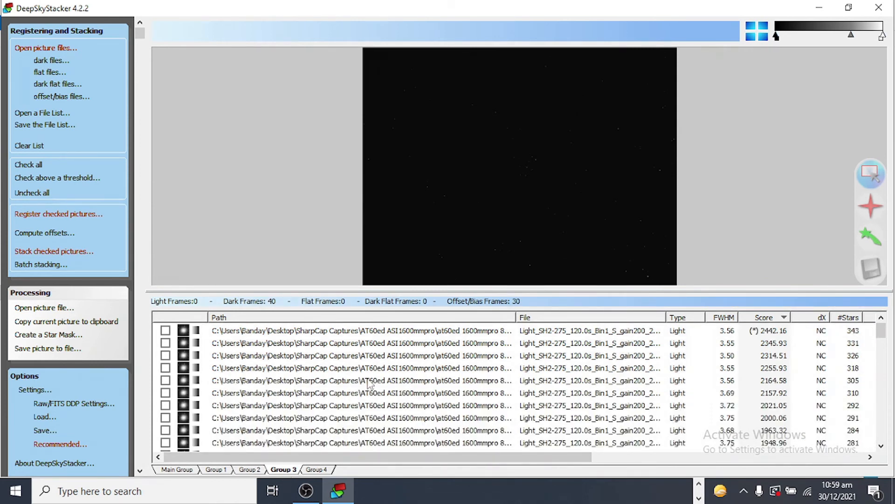
pyautogui.click(410, 332)
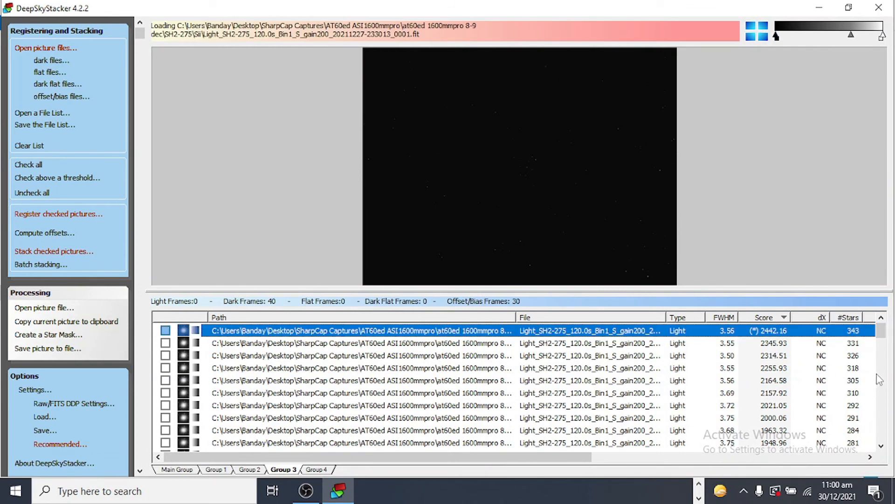
pyautogui.moveTo(882, 332); pyautogui.dragTo(884, 461)
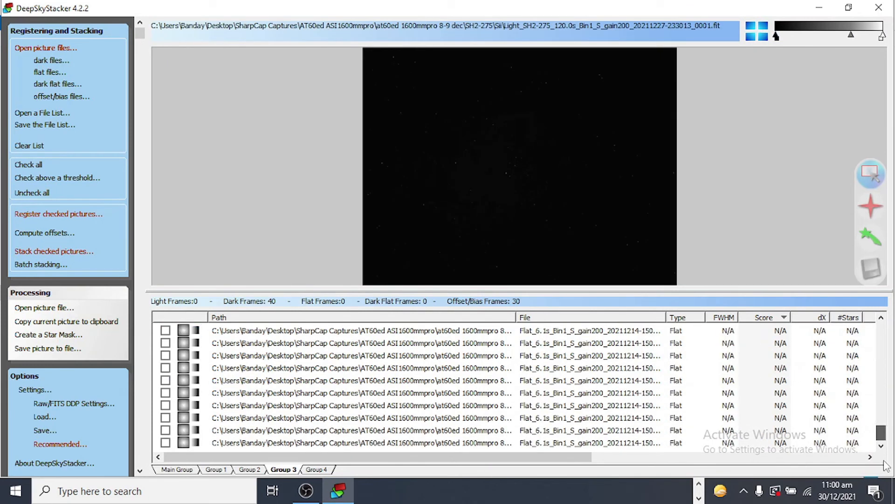
pyautogui.keyDown('shift'); pyautogui.click(495, 445); pyautogui.keyUp('shift')
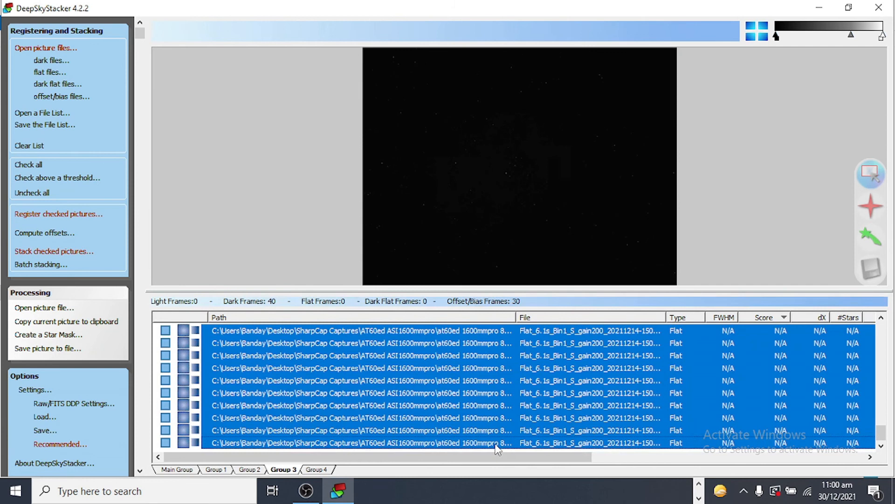
pyautogui.rightClick(482, 409)
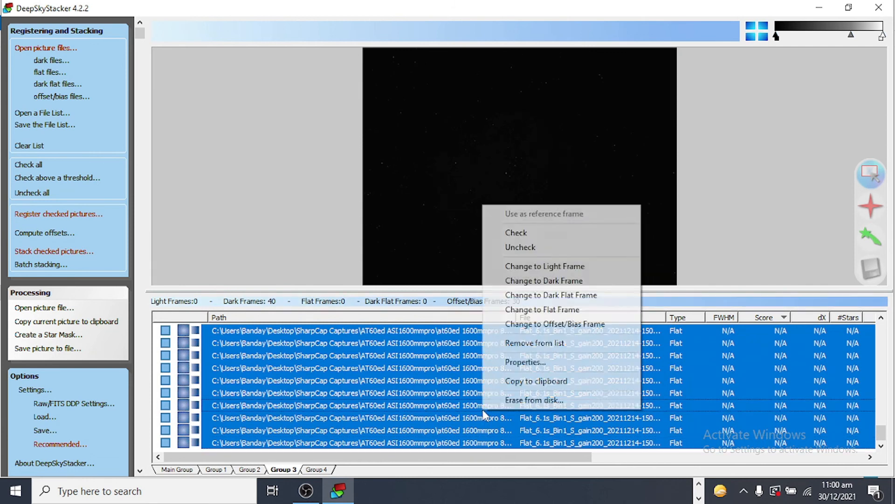
pyautogui.click(529, 233)
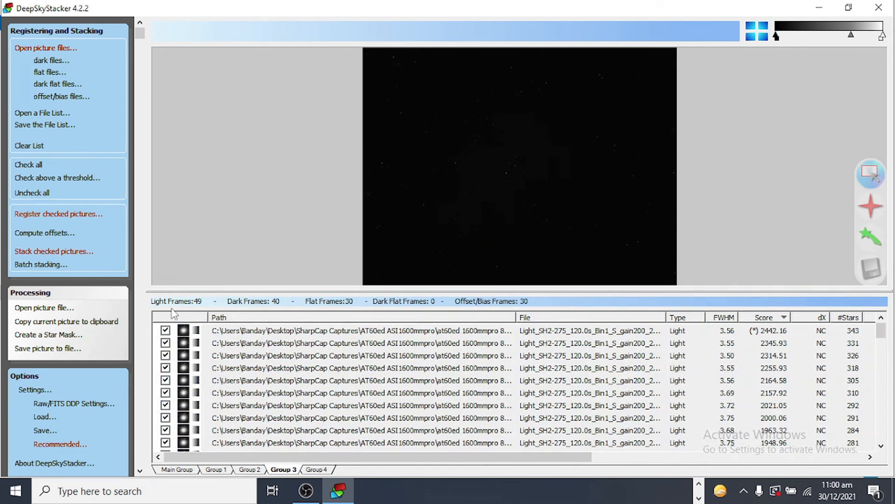
# Stack the checked Group 3 frames, accepting the listed stacking steps
pyautogui.click(62, 254)
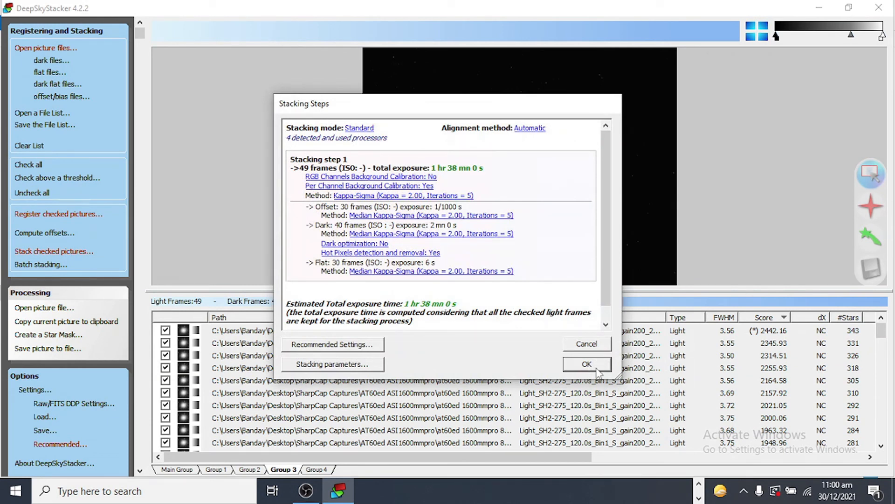
pyautogui.click(588, 365)
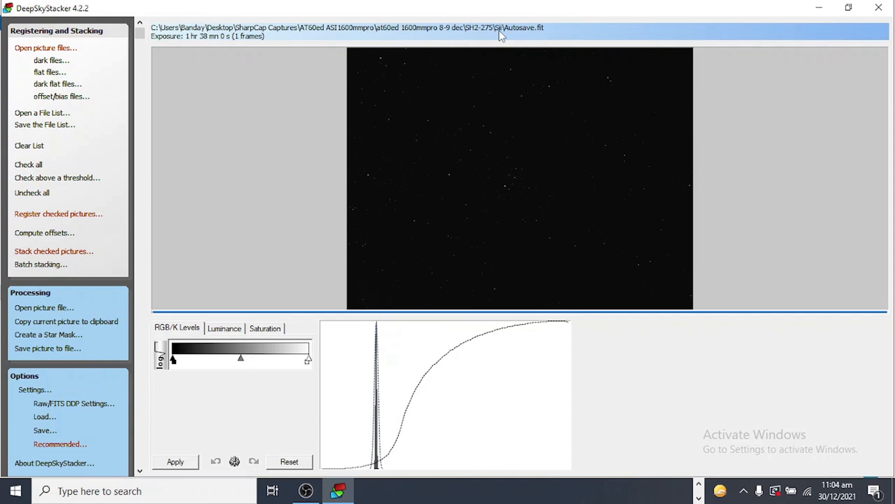
# Open File Explorer and copy the Autosave file from the Sii folder into the SH2-275 registered folder
pyautogui.click(699, 485)
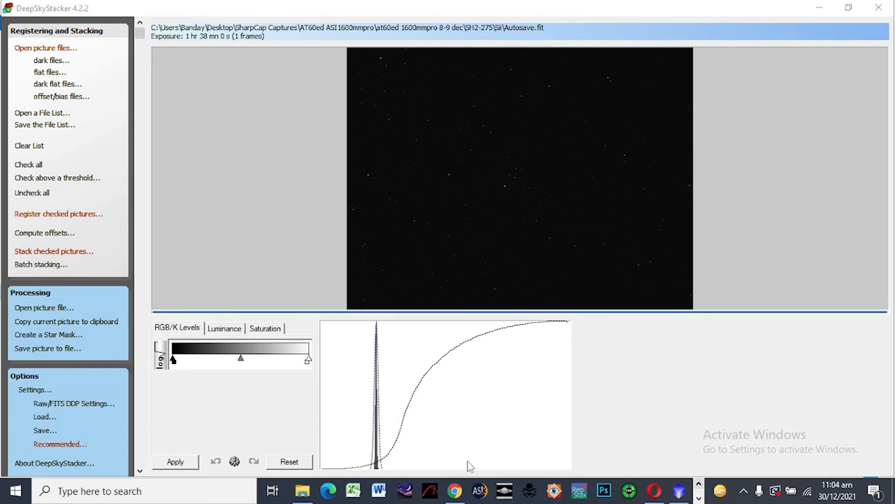
pyautogui.click(302, 490)
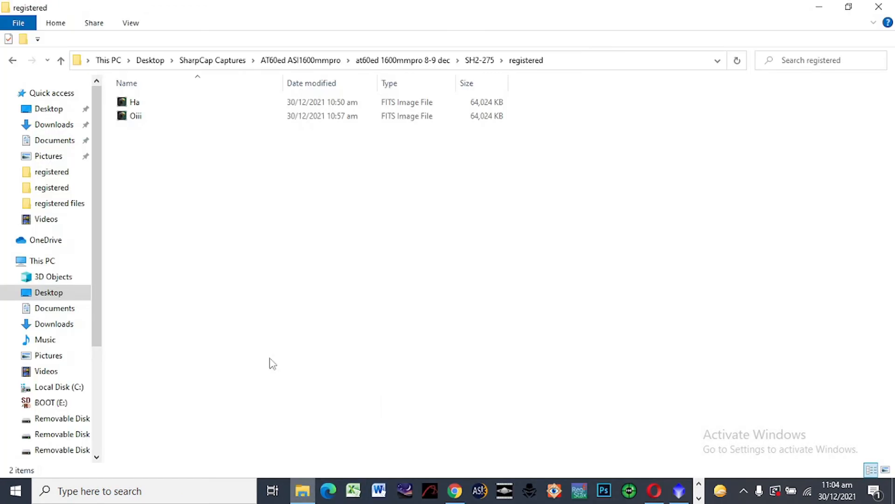
pyautogui.click(61, 61)
pyautogui.doubleClick(146, 143)
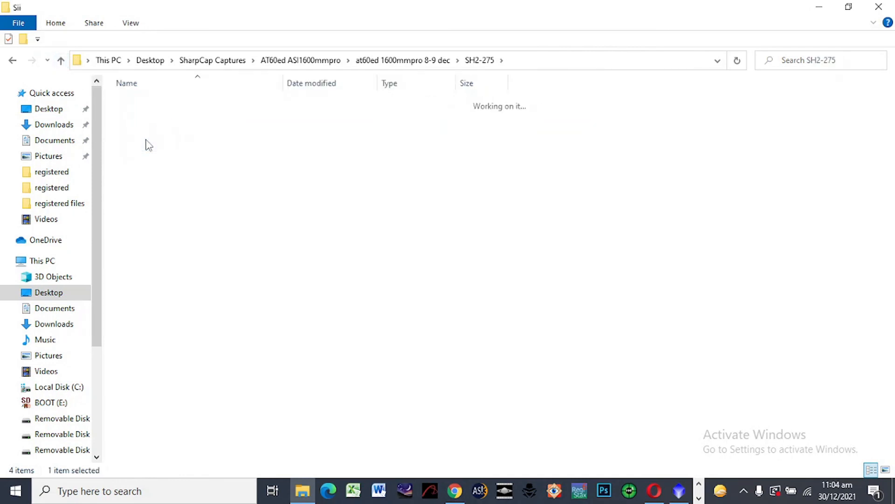
pyautogui.click(163, 103)
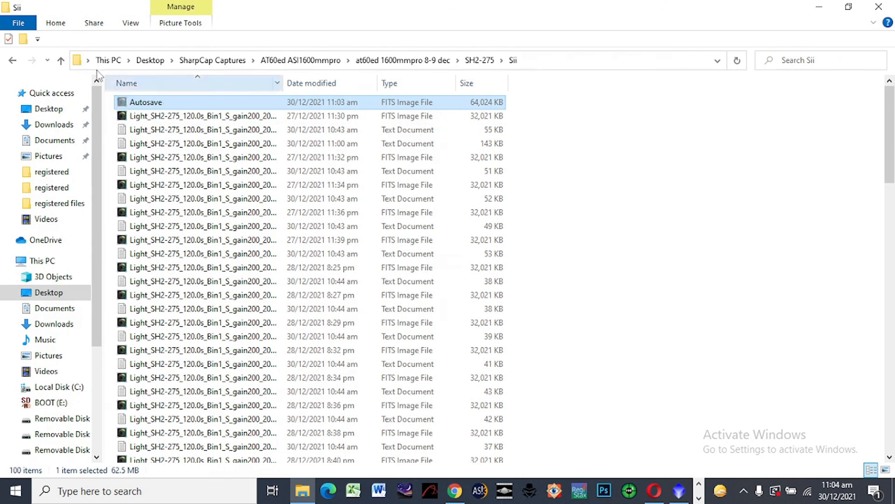
pyautogui.click(62, 61)
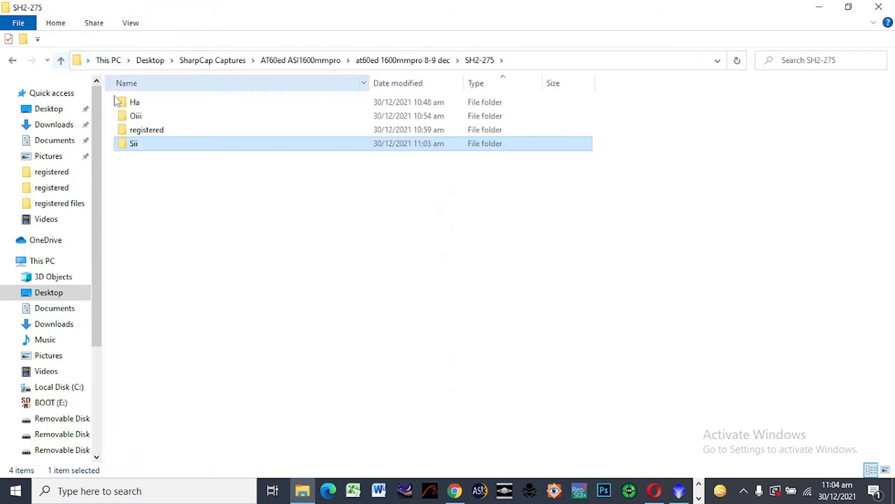
pyautogui.doubleClick(139, 127)
pyautogui.hotkey('ctrl', 'v')
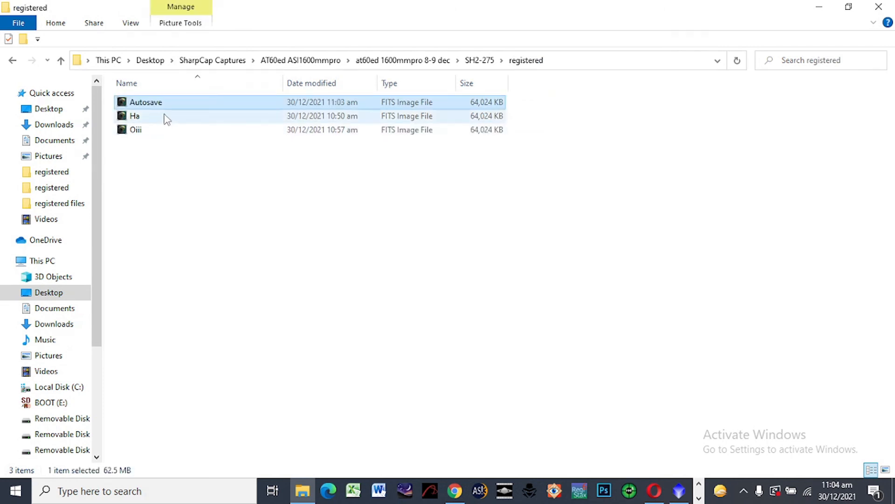
# Rename the pasted Autosave file as Sii
pyautogui.rightClick(169, 109)
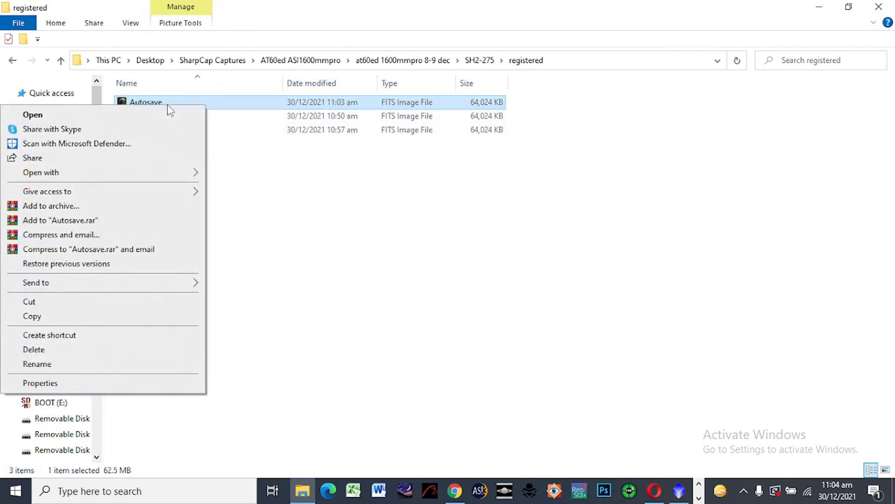
pyautogui.click(154, 364)
pyautogui.write('Sii')
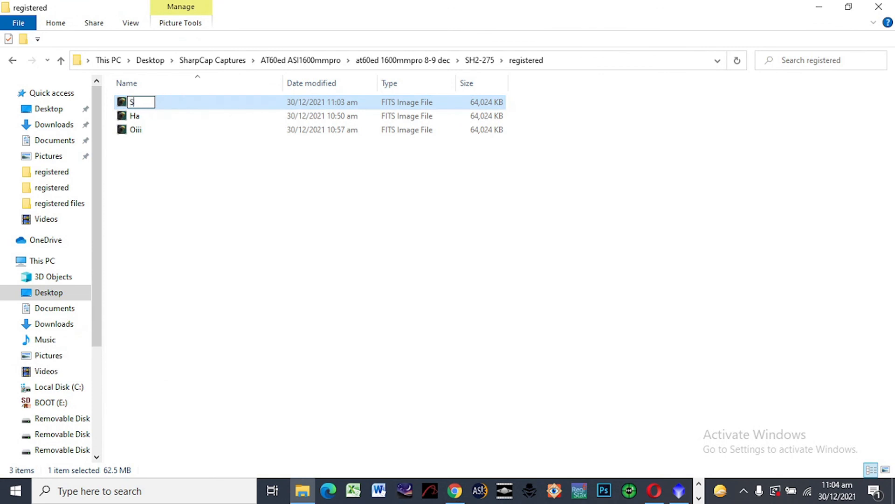
pyautogui.click(229, 269)
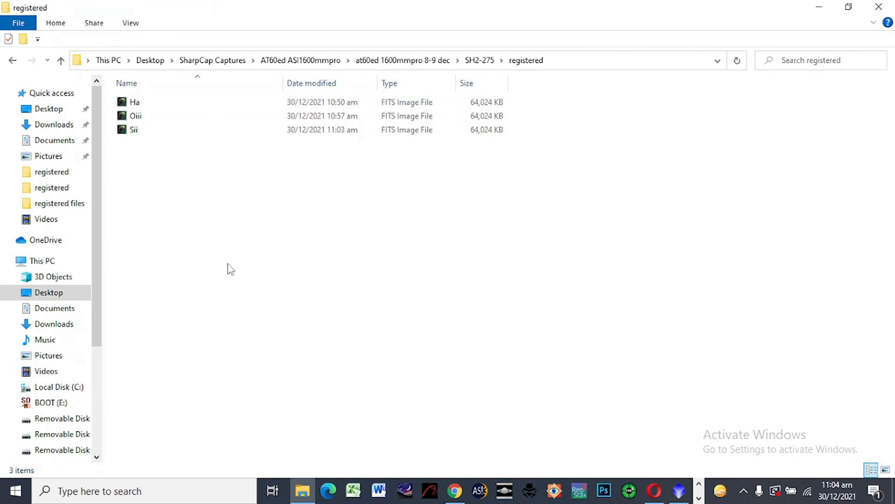